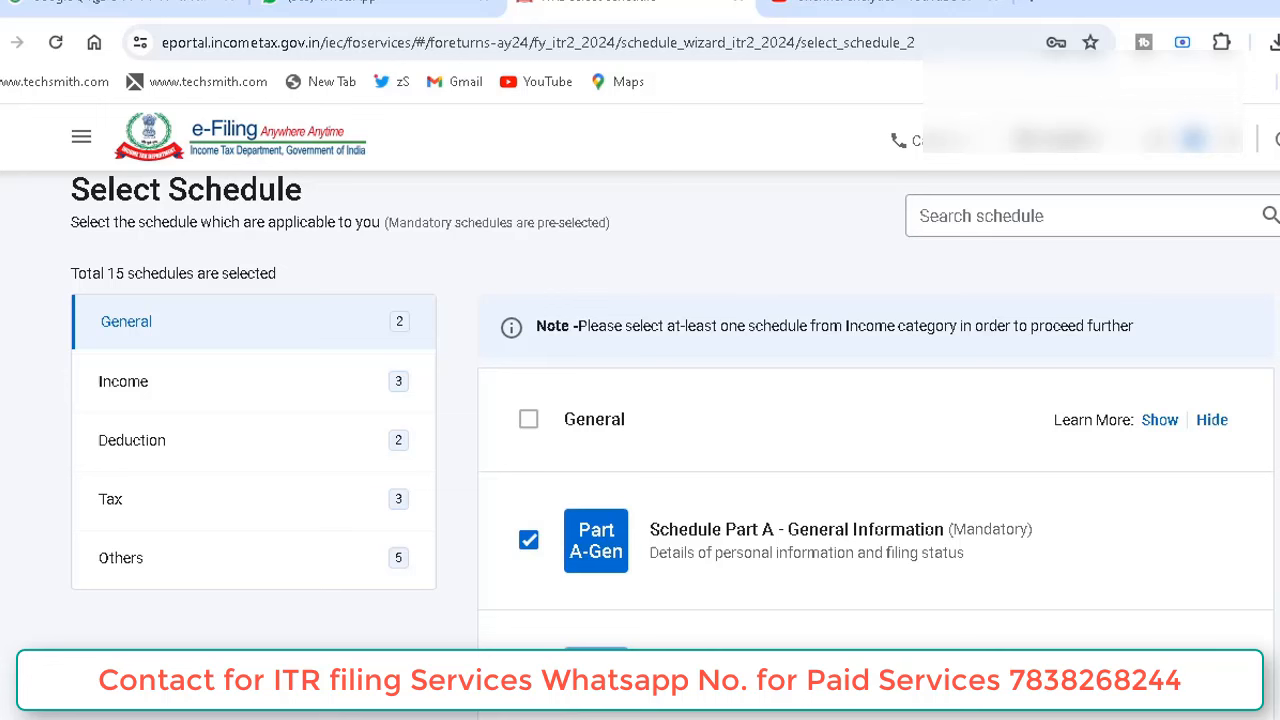
Add Schedule Capital Gains from the Income category to the schedules selected for the return.
key("Tab")
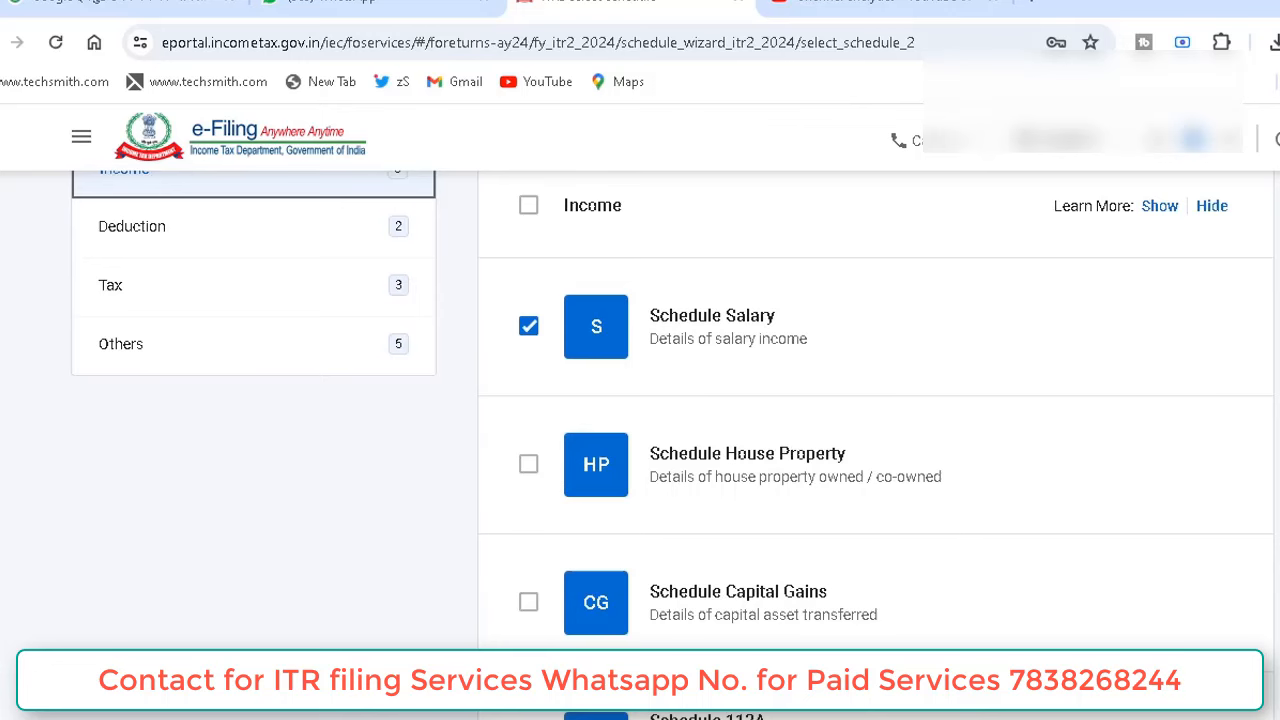
scroll(876, 450, "down", 3)
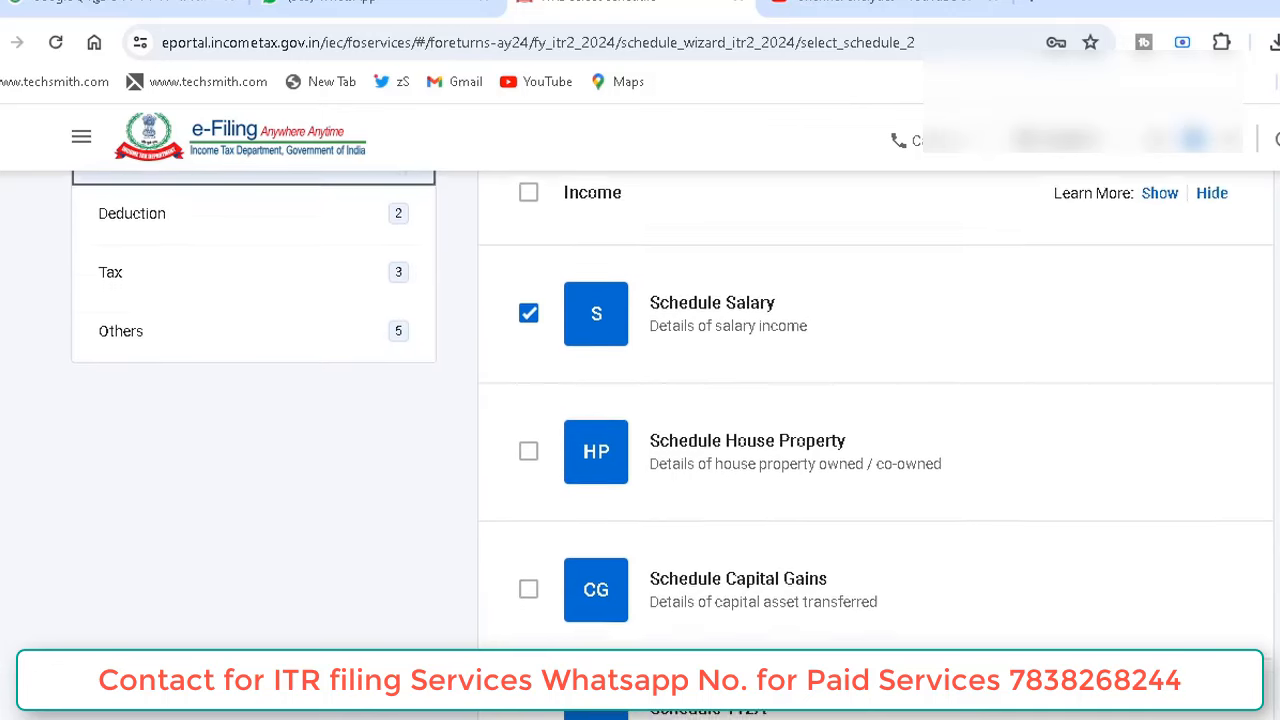
scroll(876, 450, "down", 3)
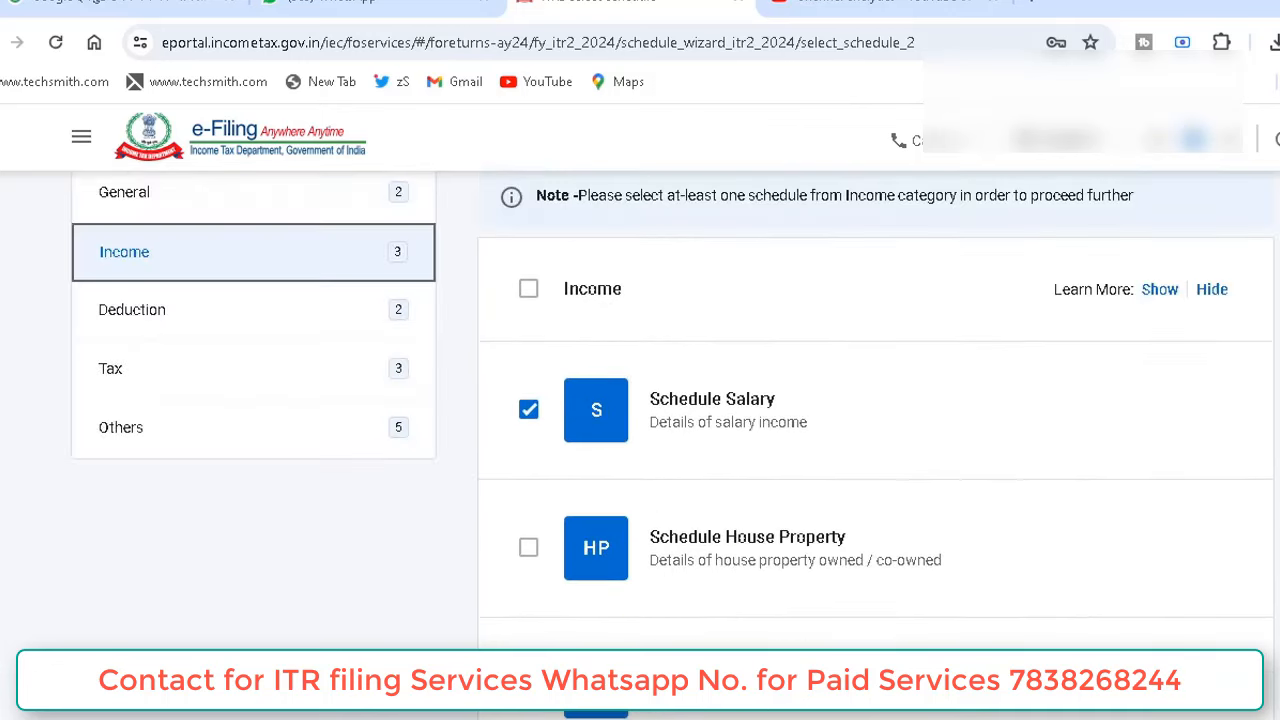
scroll(876, 450, "down", 2)
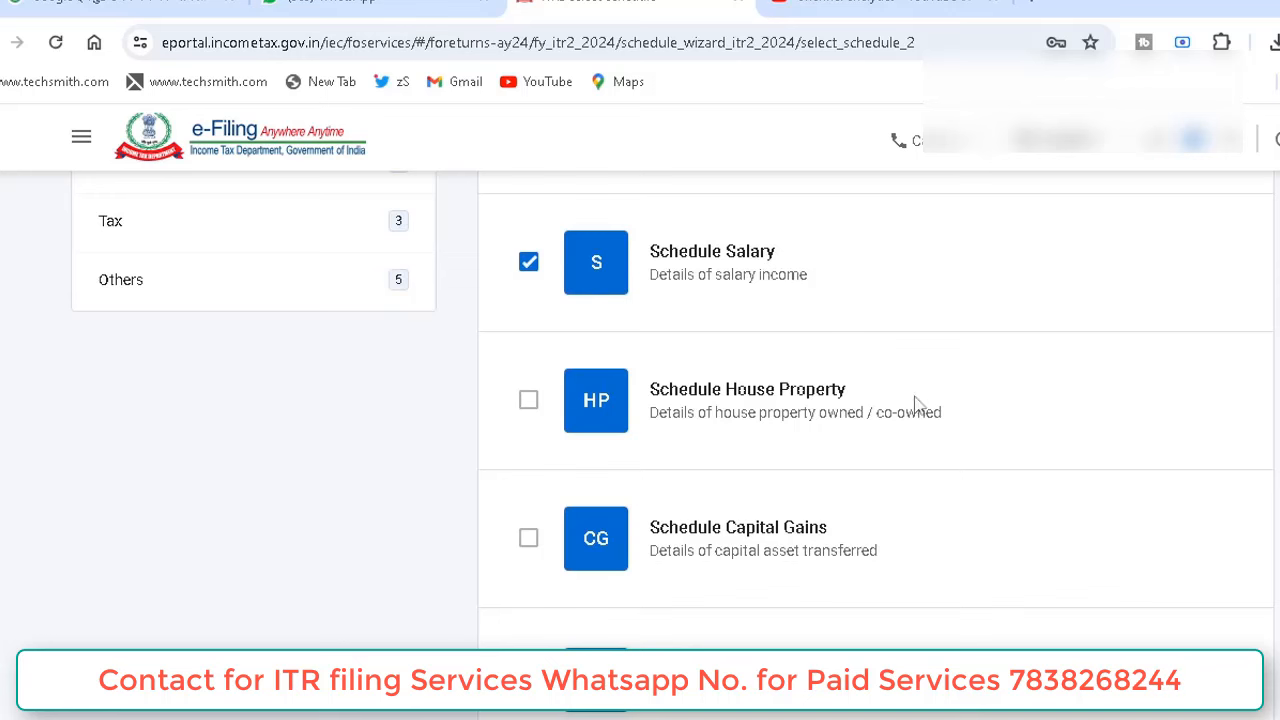
left_click(529, 545)
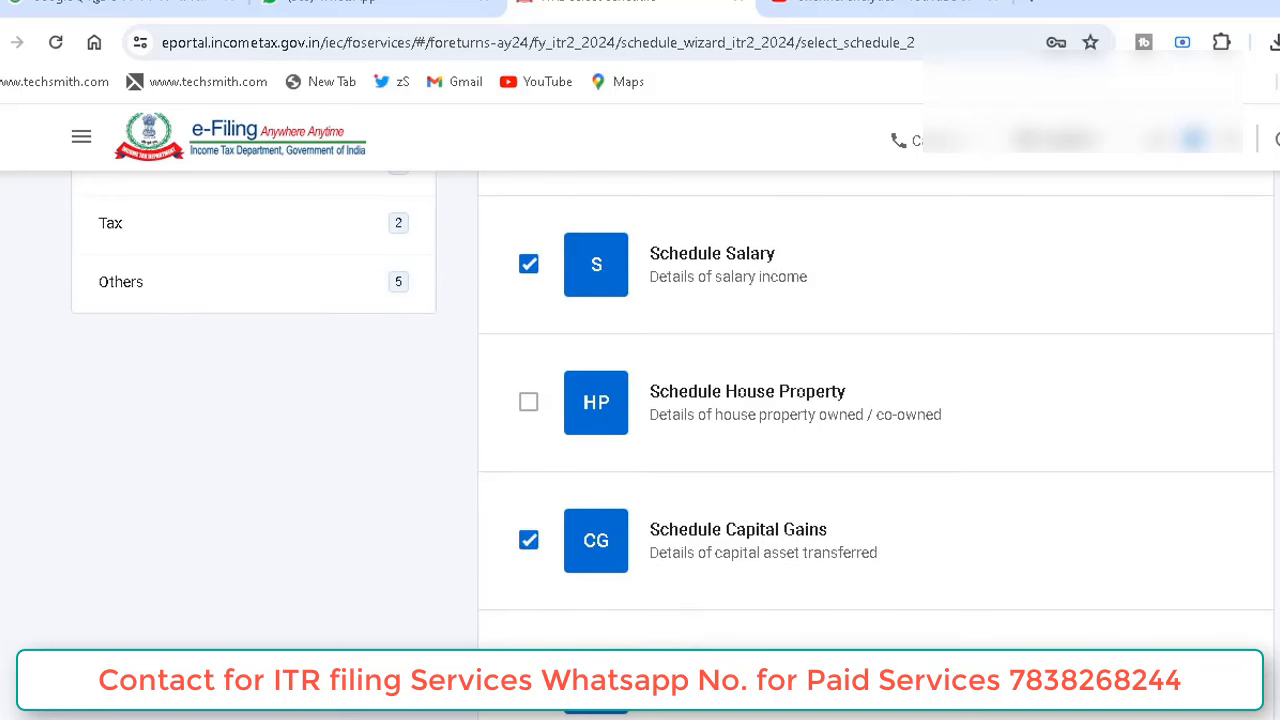
Check the Deduction schedules, and include Schedule Details Of Tax Payments and Schedule Tax Deducted At Source from the Tax category.
scroll(700, 394, "up", 3)
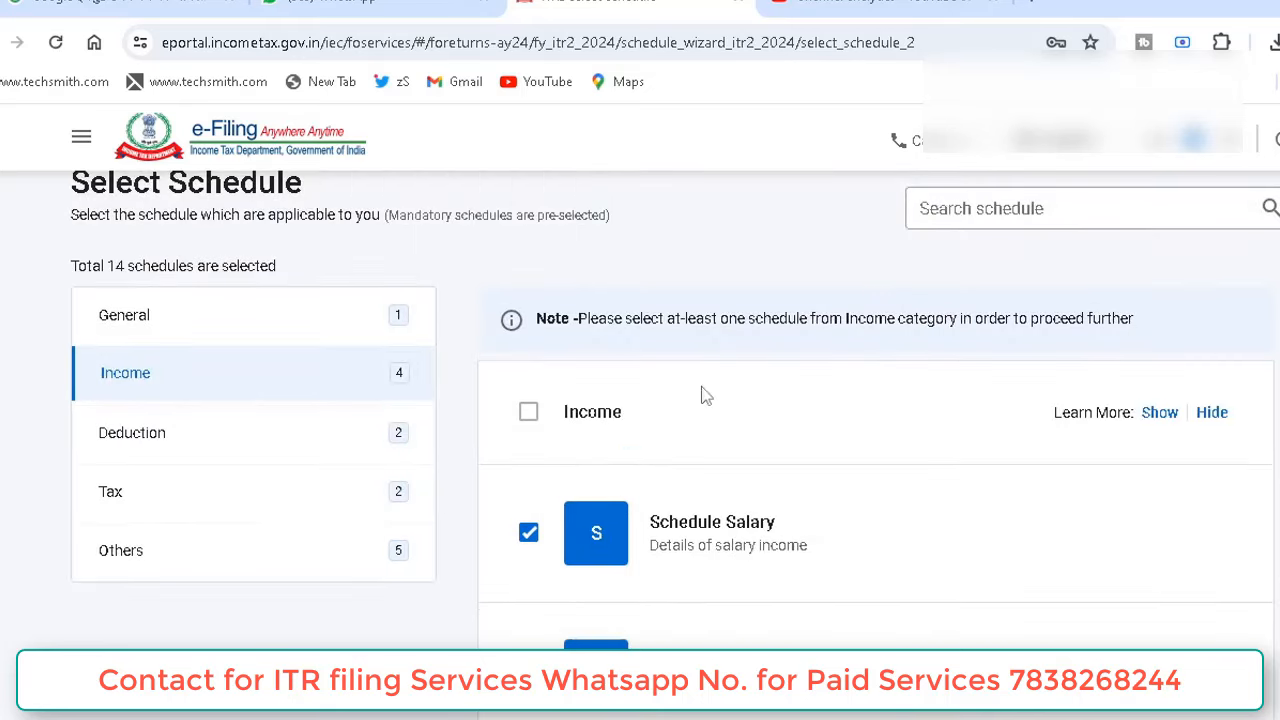
left_click(153, 440)
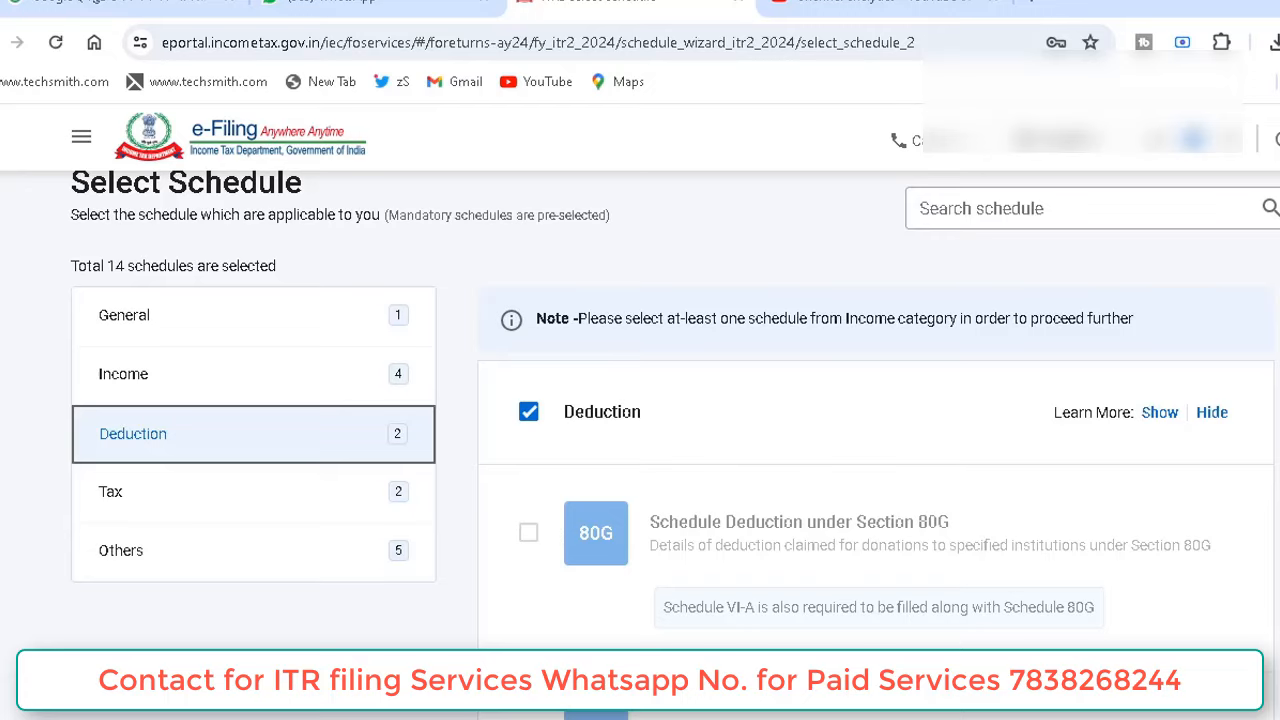
scroll(672, 446, "down", 3)
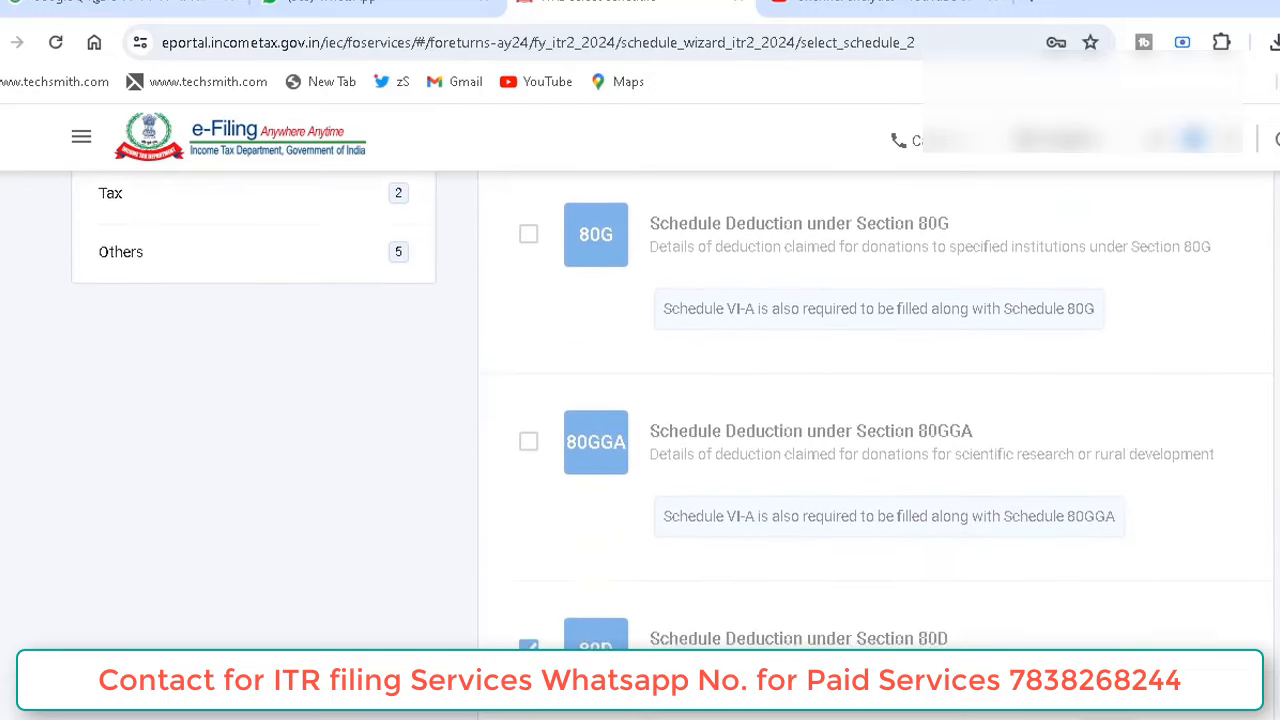
scroll(672, 446, "down", 1)
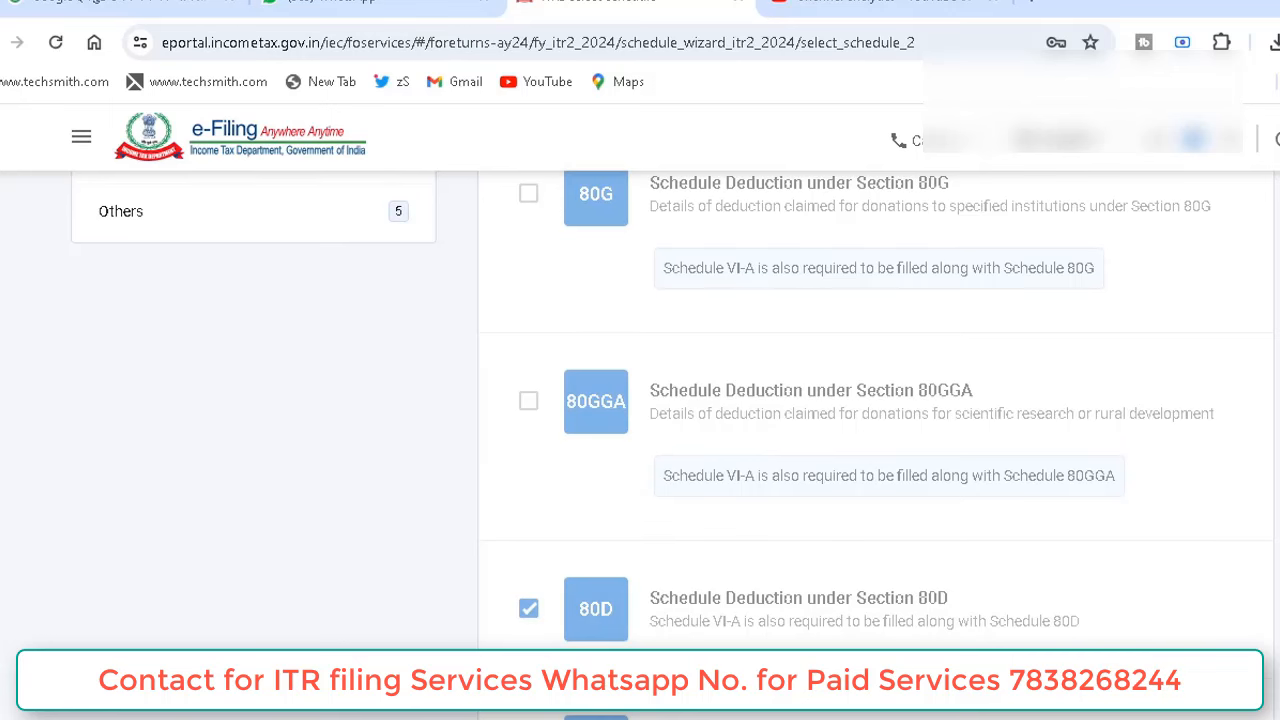
scroll(672, 446, "up", 3)
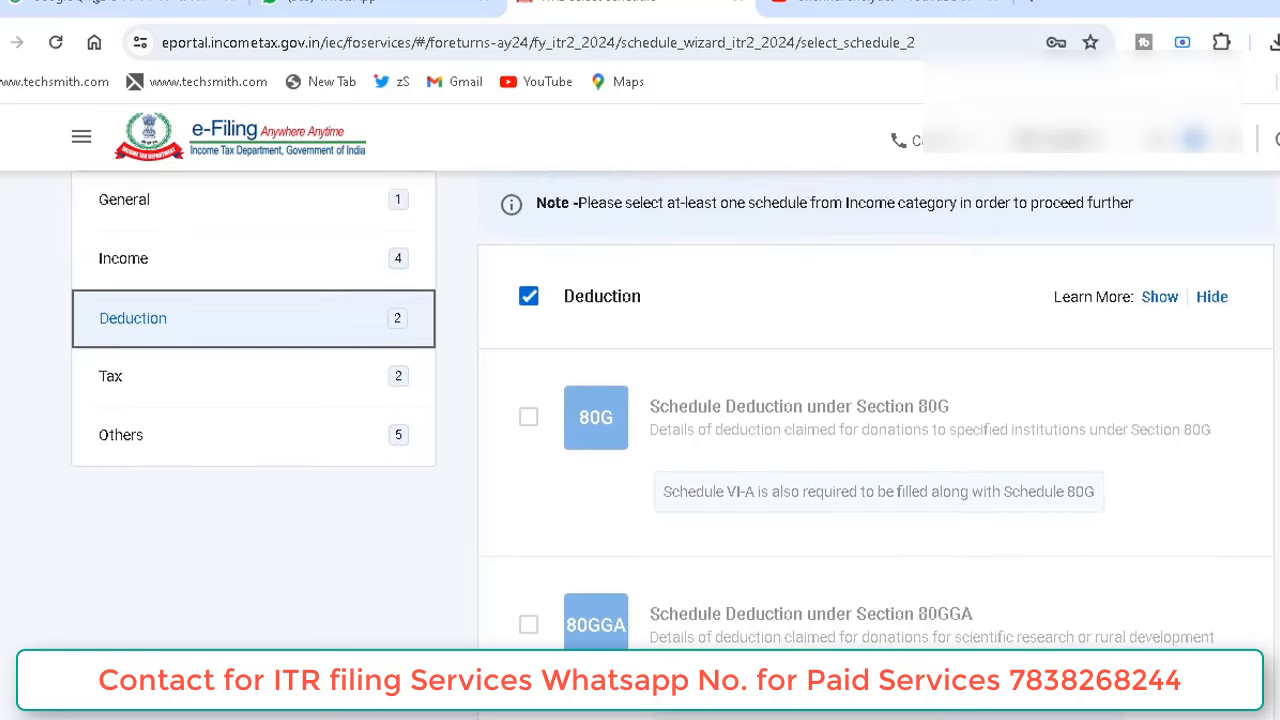
scroll(718, 505, "up", 1)
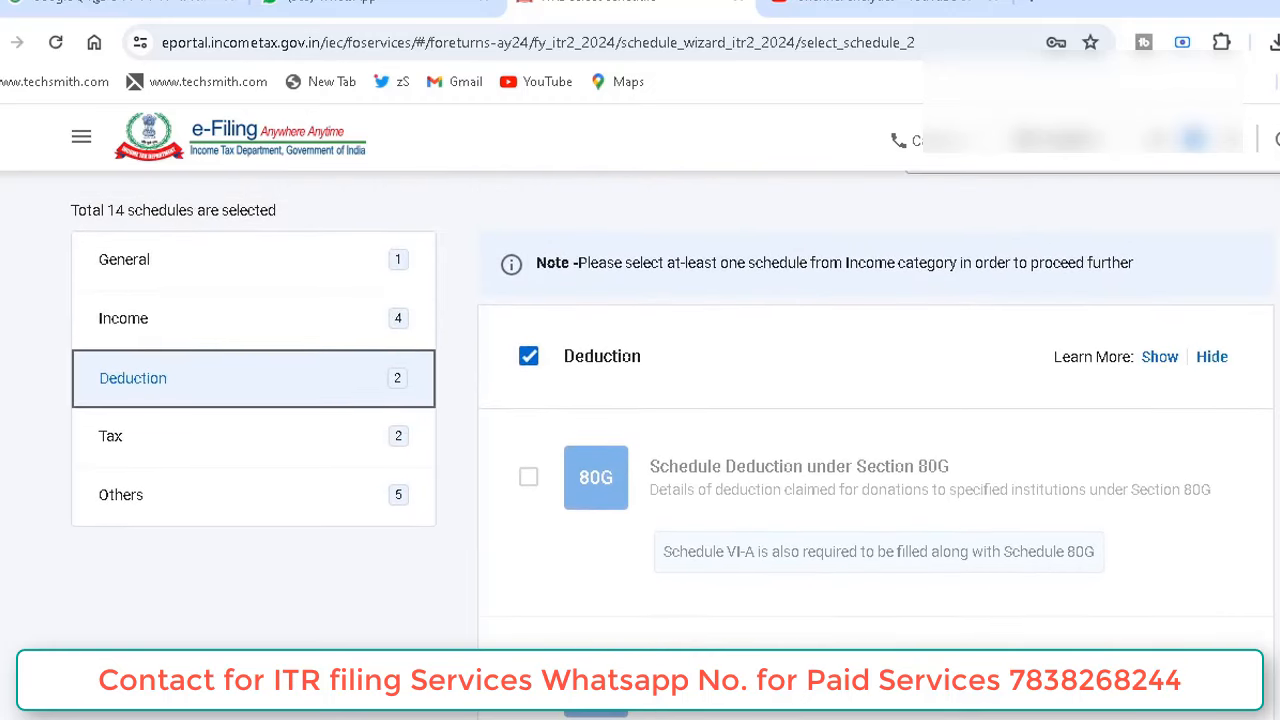
left_click(200, 450)
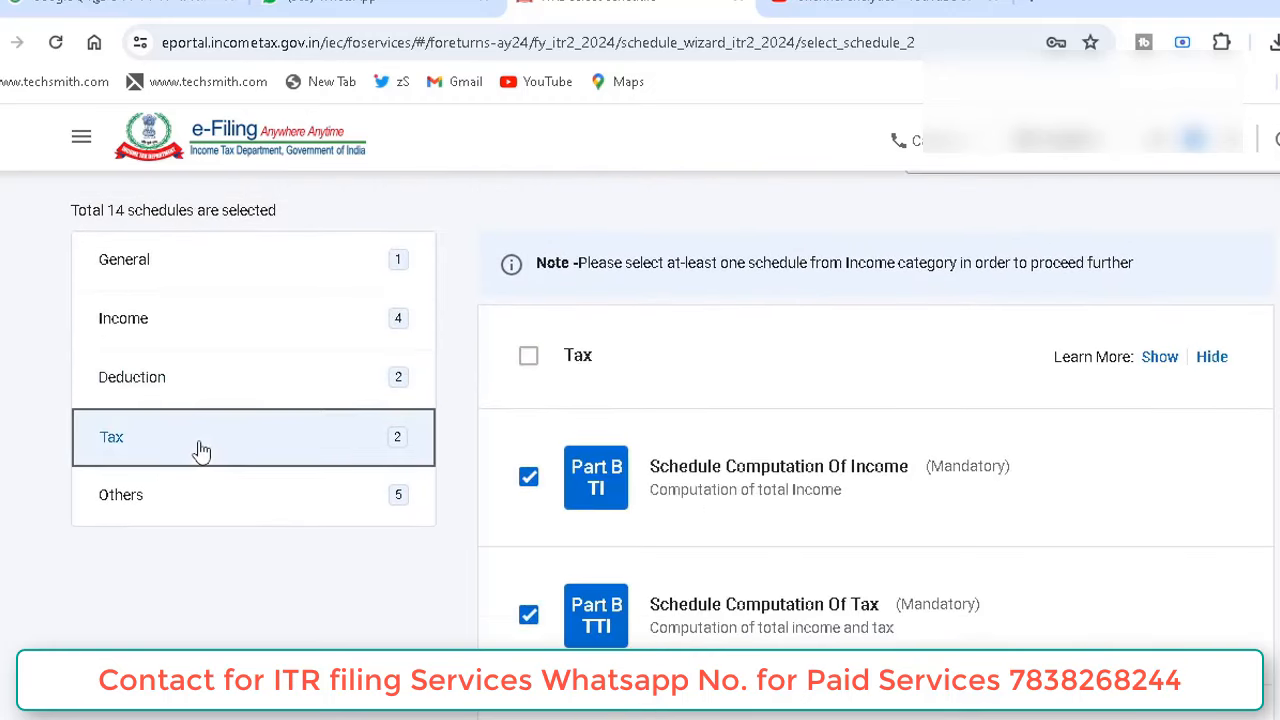
scroll(673, 448, "down", 5)
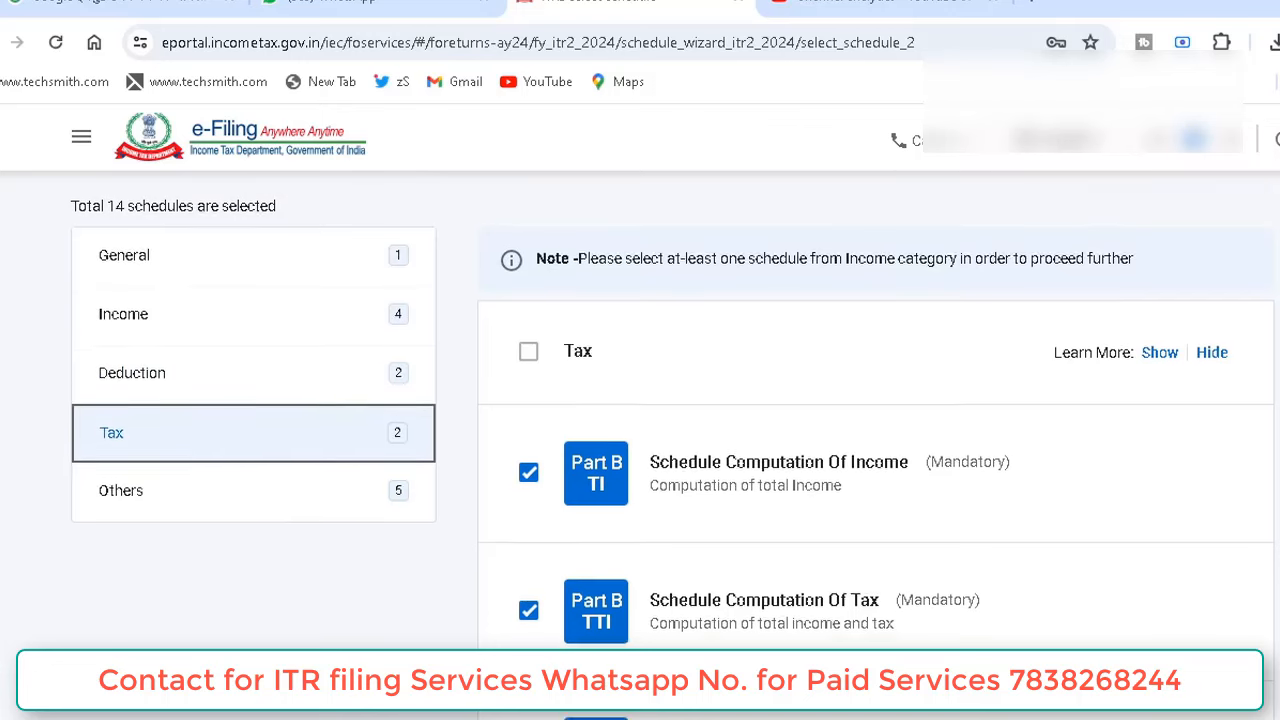
scroll(520, 357, "down", 3)
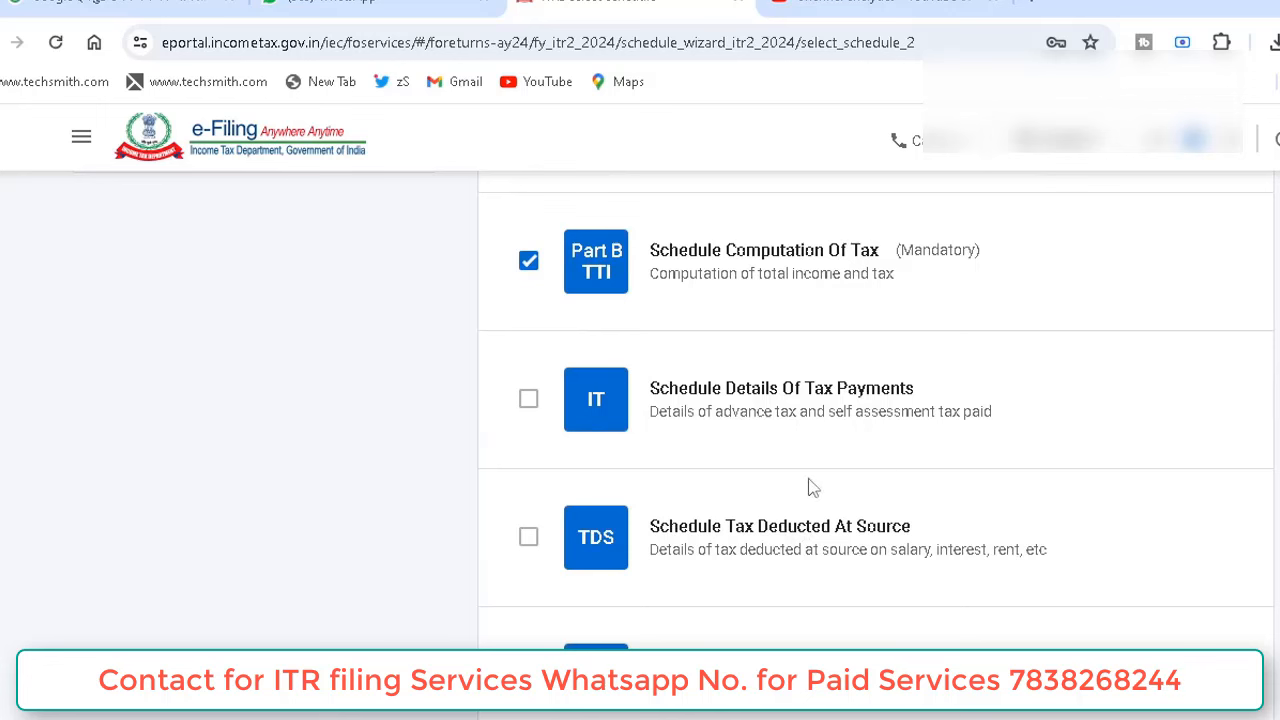
left_click(528, 400)
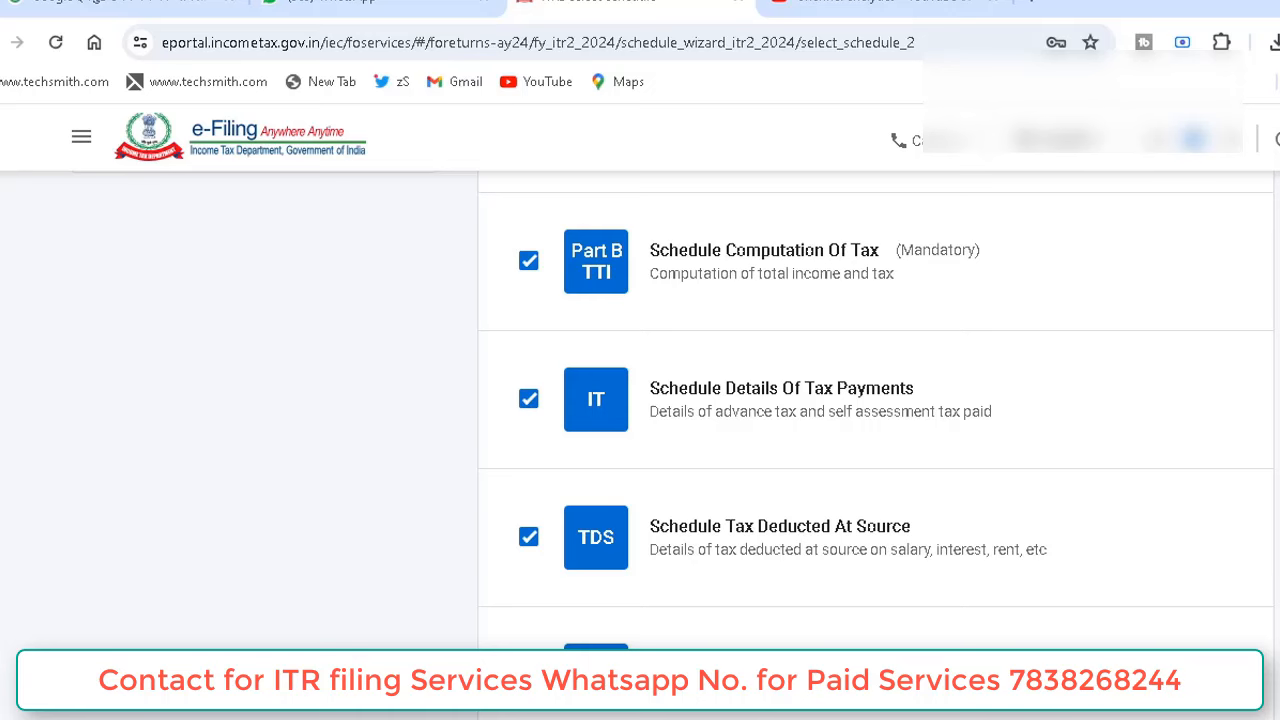
Continue through the wizard to the Schedules Summary, keeping No for opting out of the new tax regime and leaving the salary exemption and deduction questions unanswered.
scroll(876, 420, "down", 5)
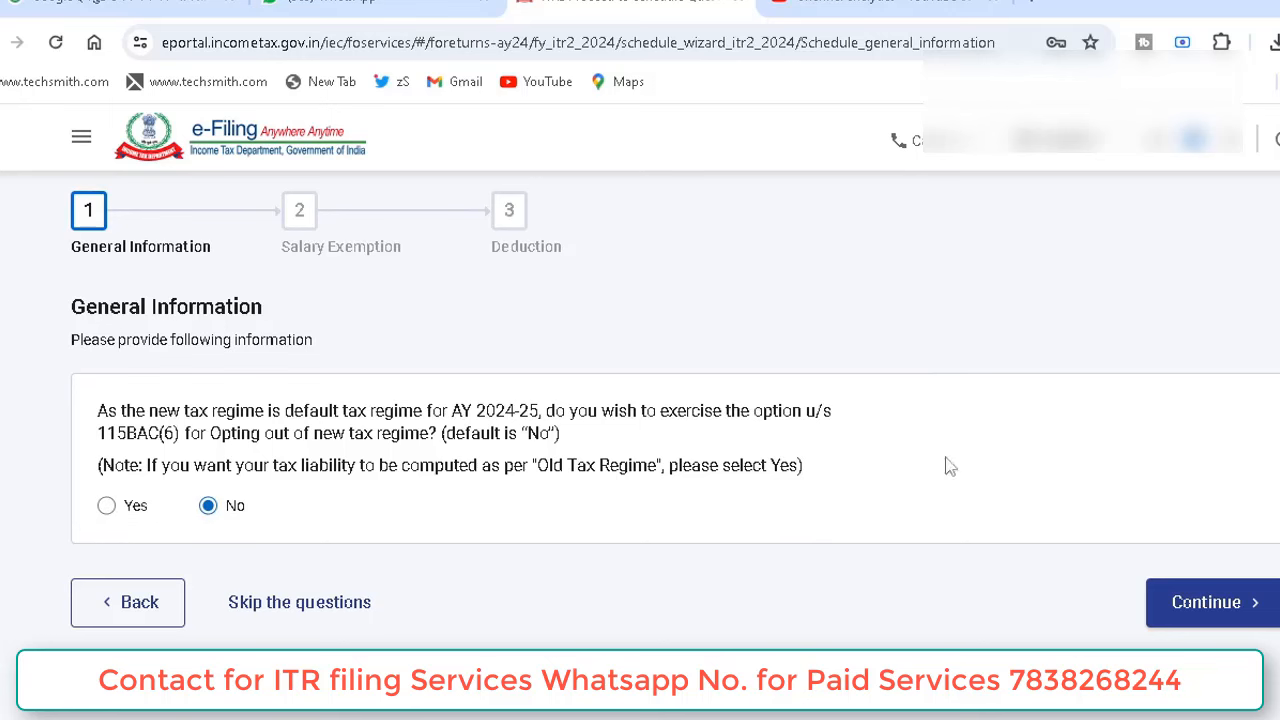
left_click(1212, 606)
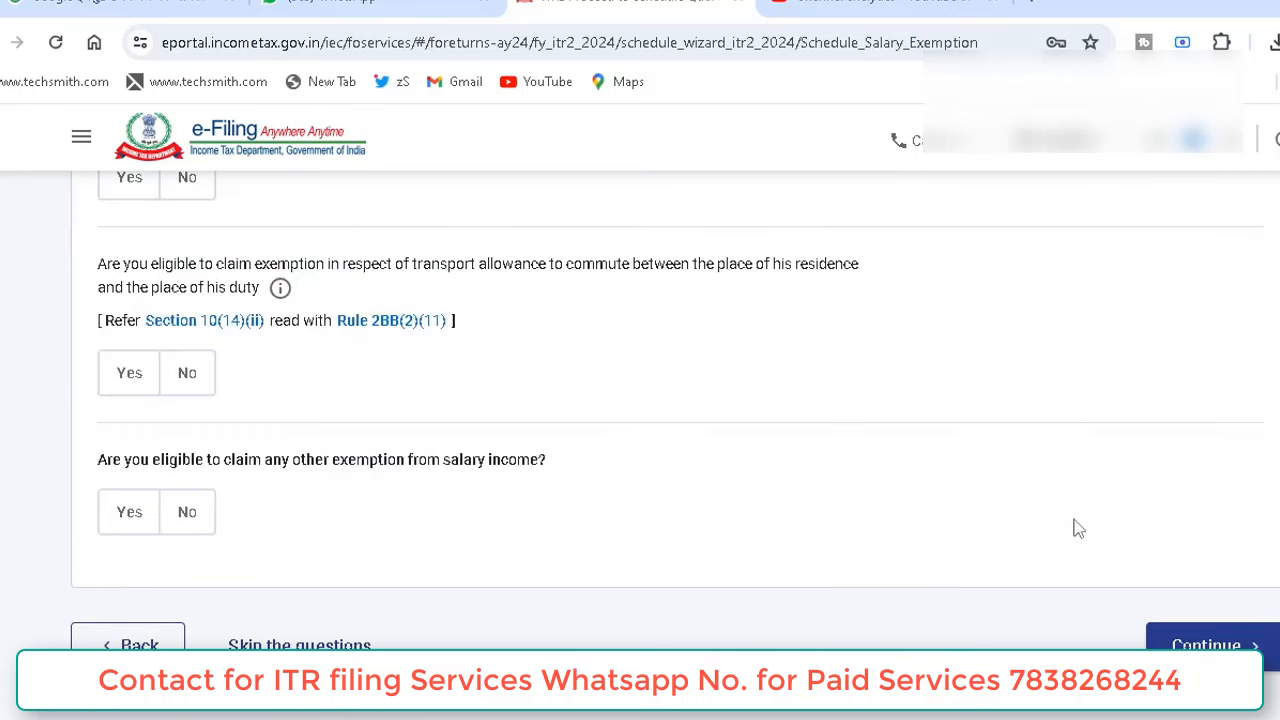
scroll(1078, 528, "up", 2)
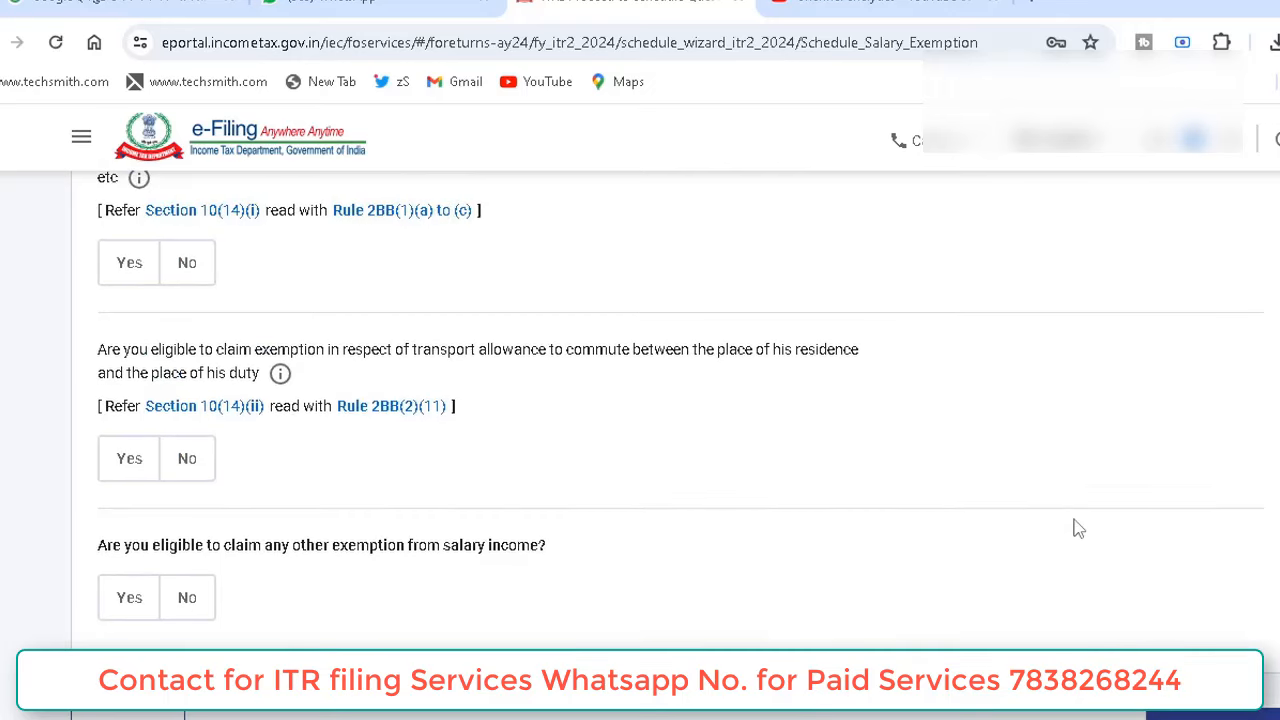
scroll(1078, 528, "down", 1)
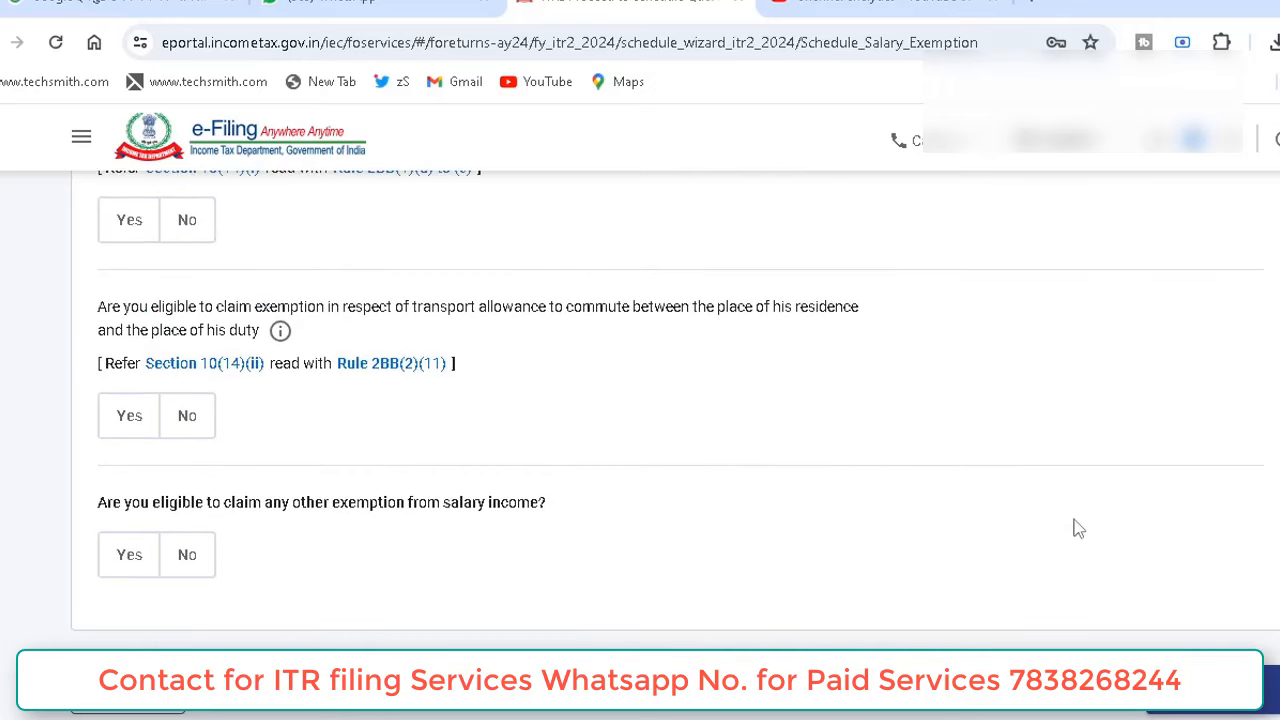
scroll(1078, 528, "down", 1)
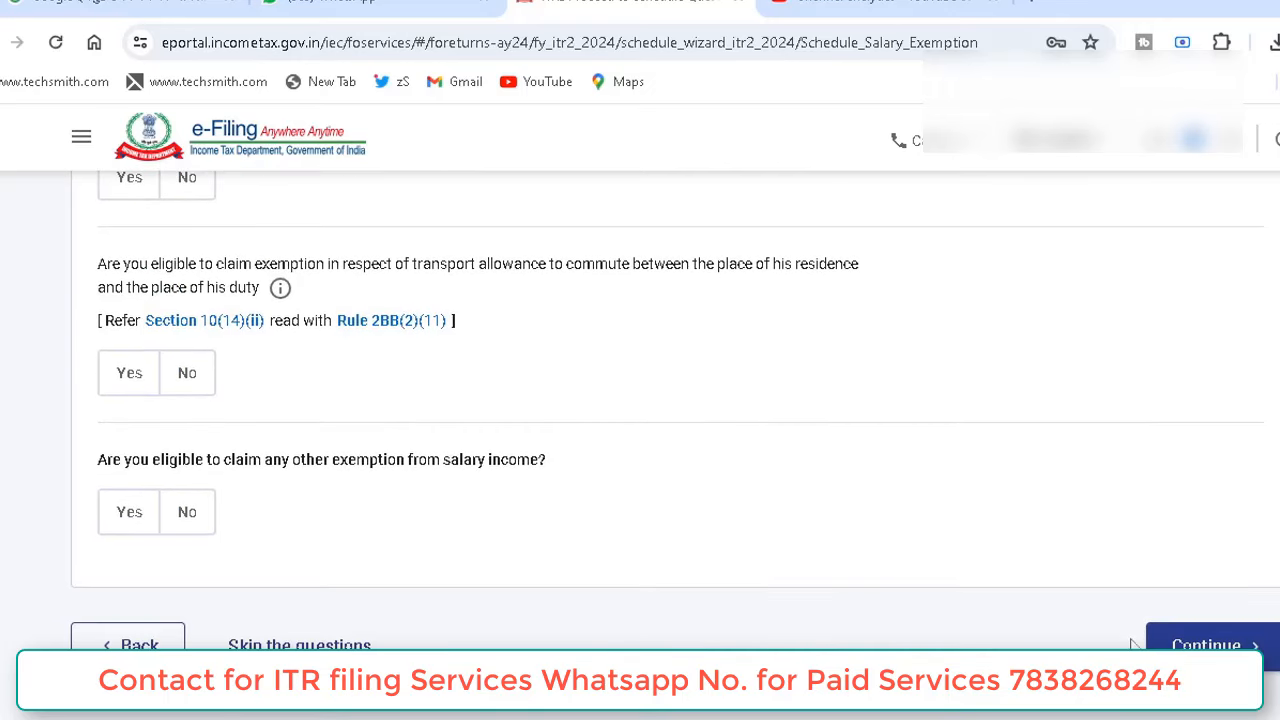
left_click(1203, 646)
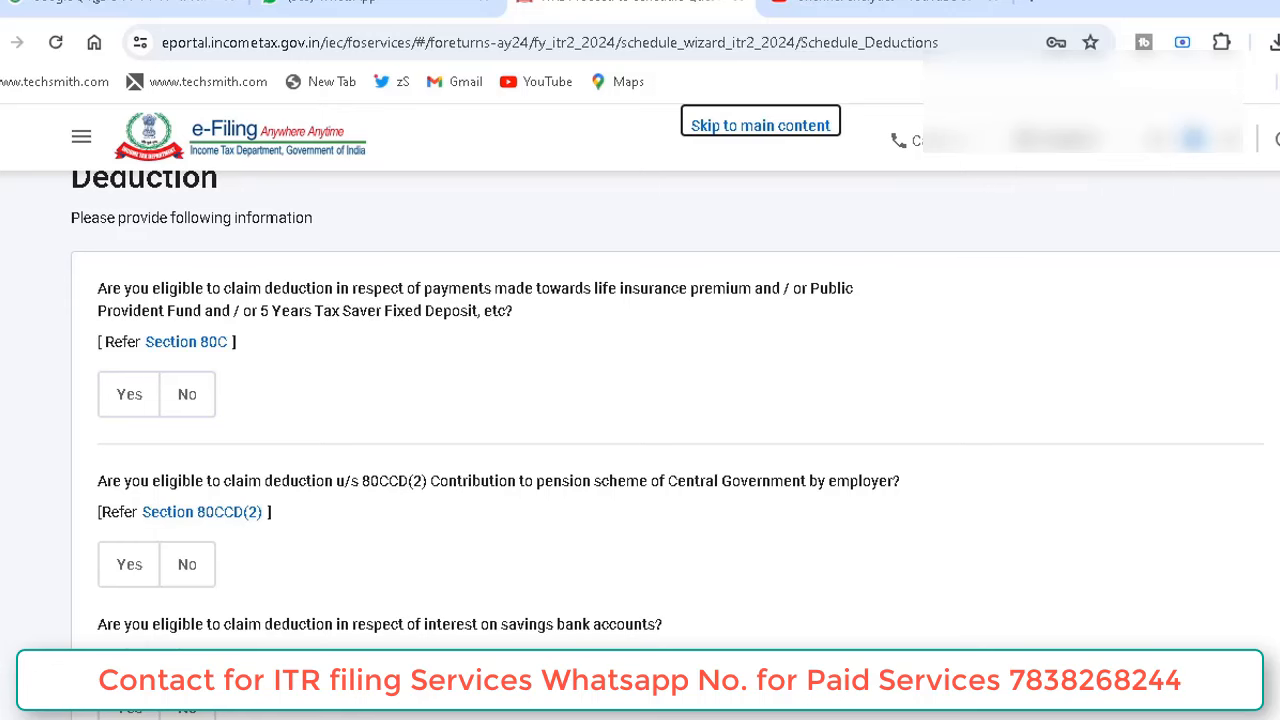
scroll(640, 400, "down", 5)
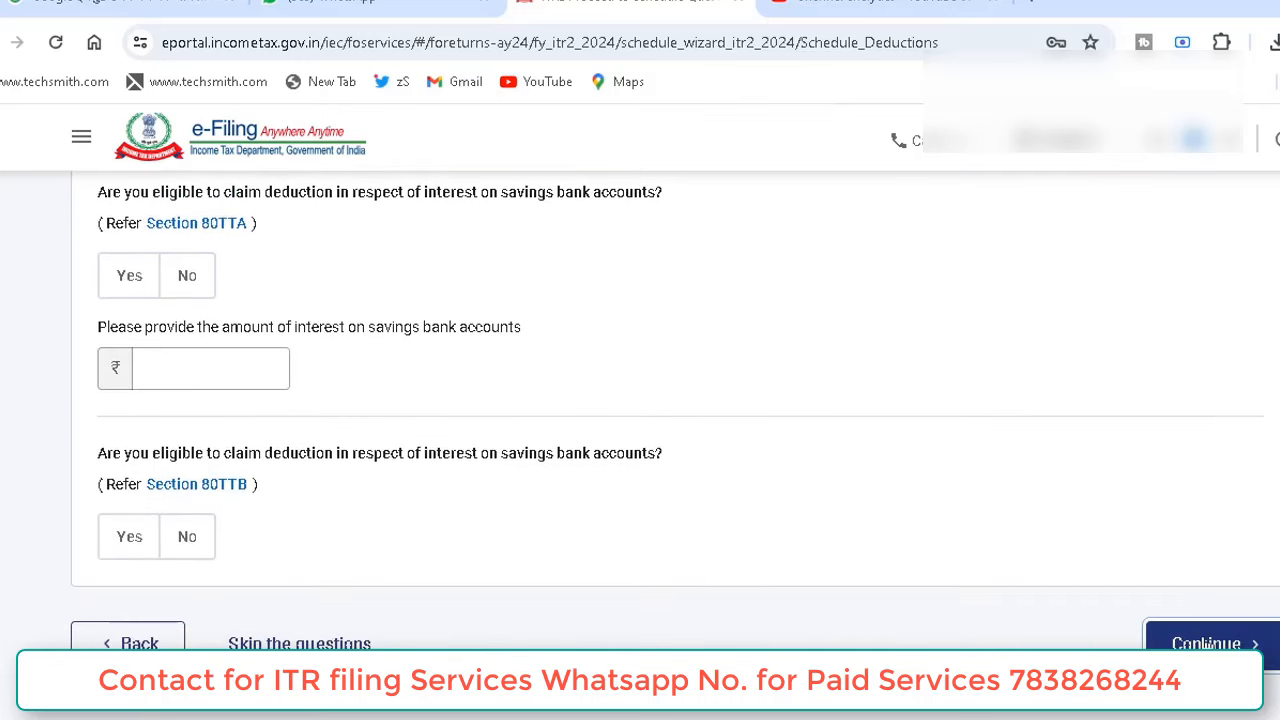
left_click(1207, 645)
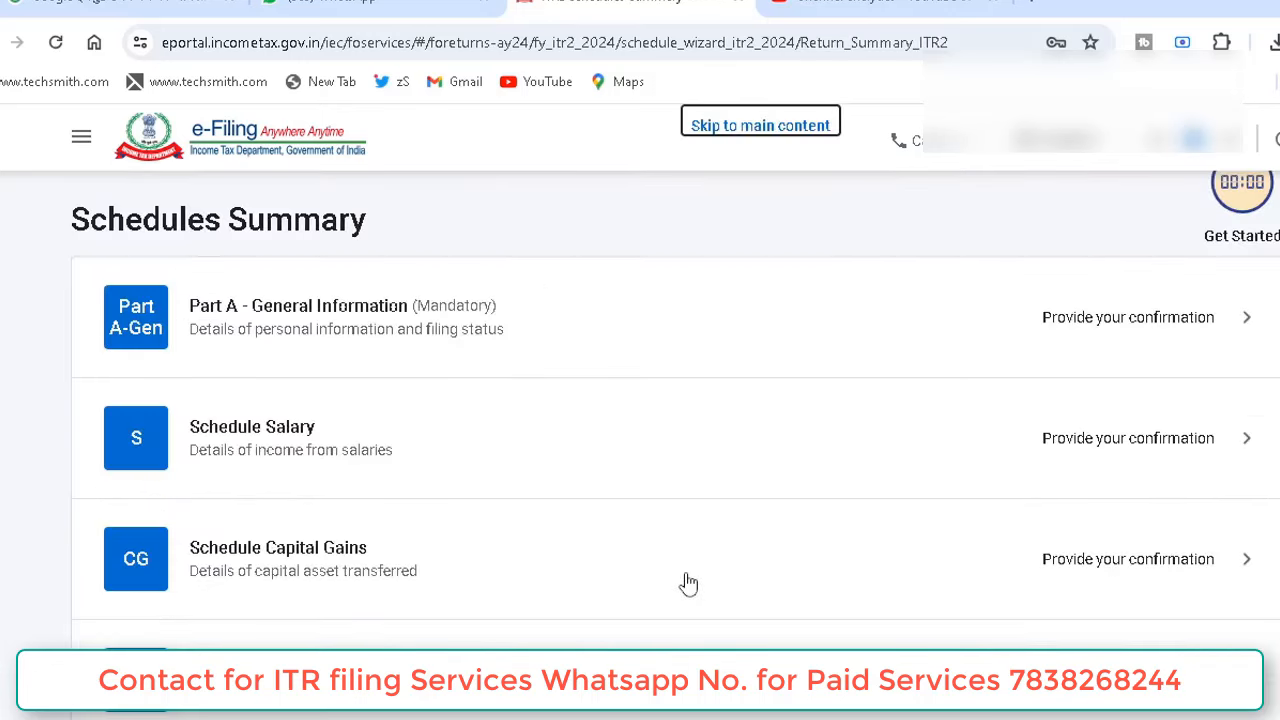
In Part A General Information's Filing Status, set residential status to Resident with the condition of 182 days or more in India, section 6(1)(a).
left_click(537, 330)
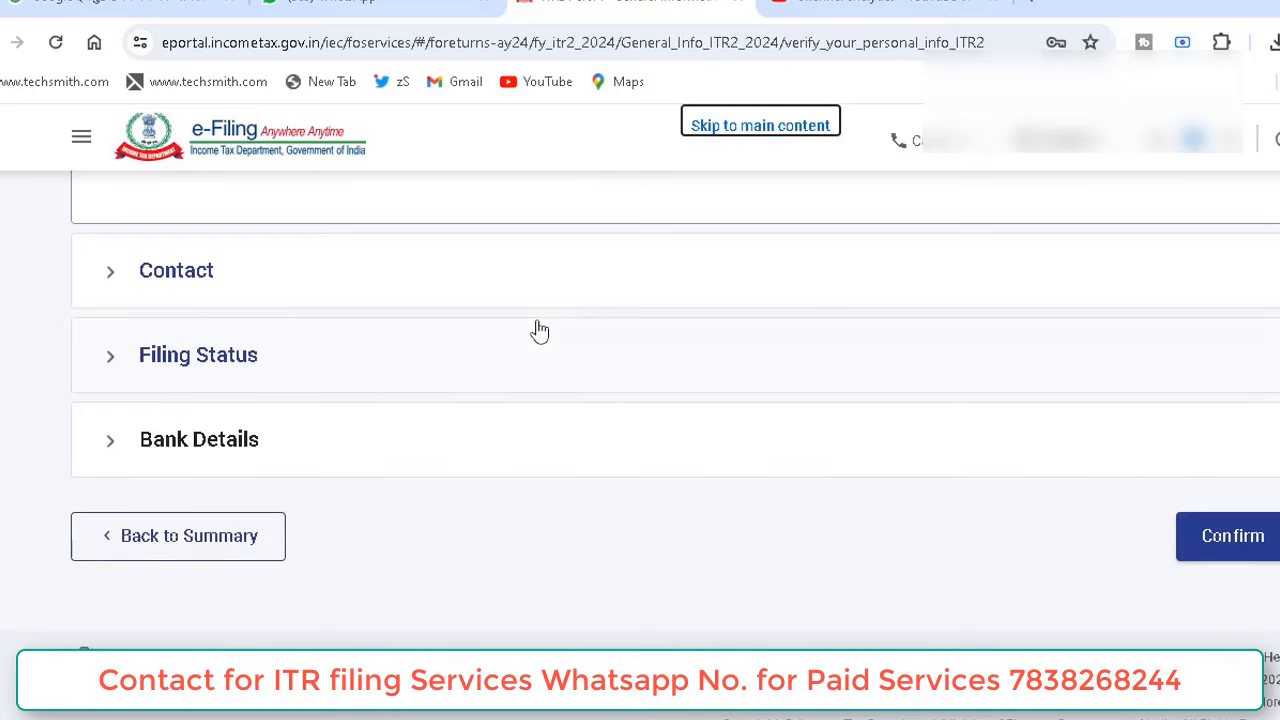
left_click(348, 373)
scroll(348, 373, "down", 6)
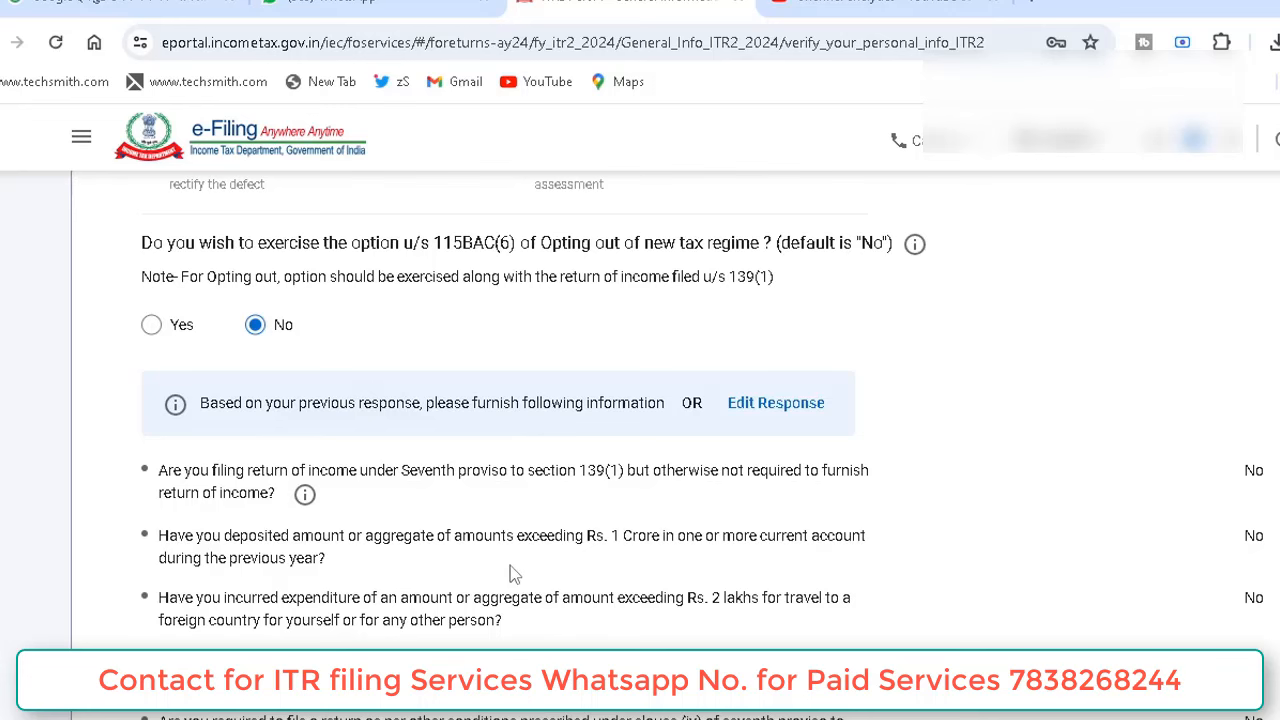
scroll(510, 565, "down", 5)
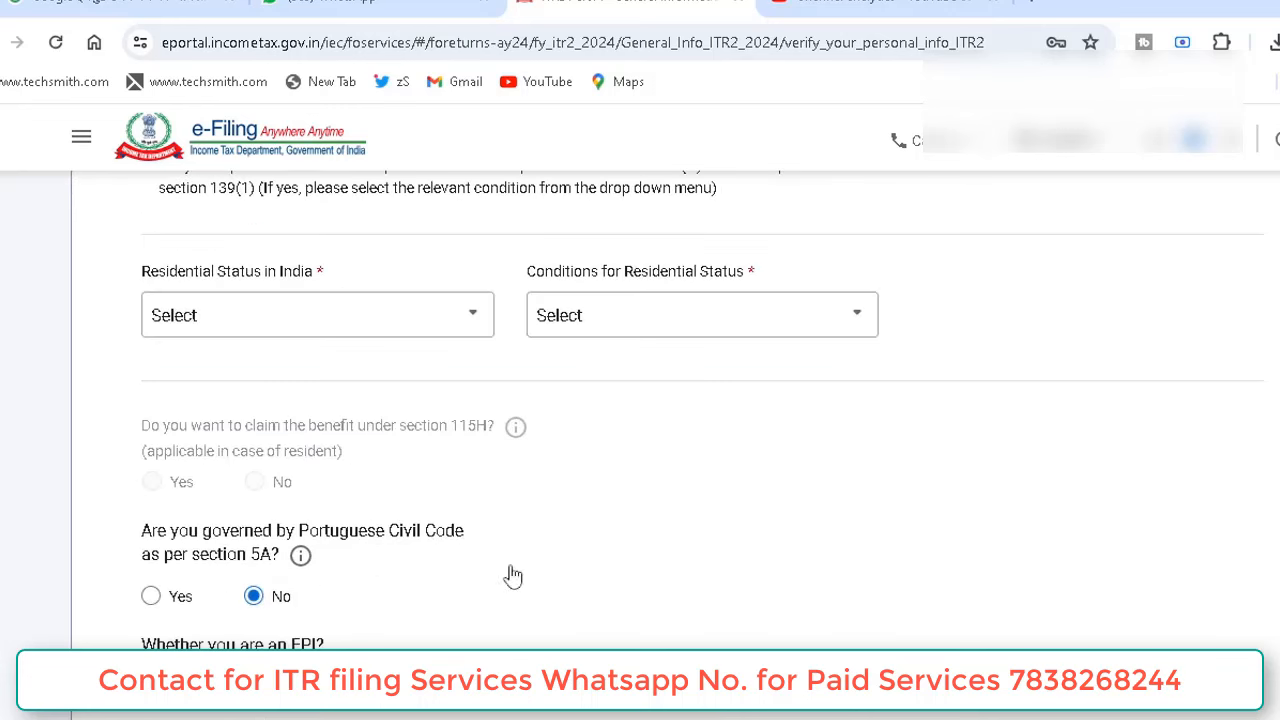
left_click(277, 341)
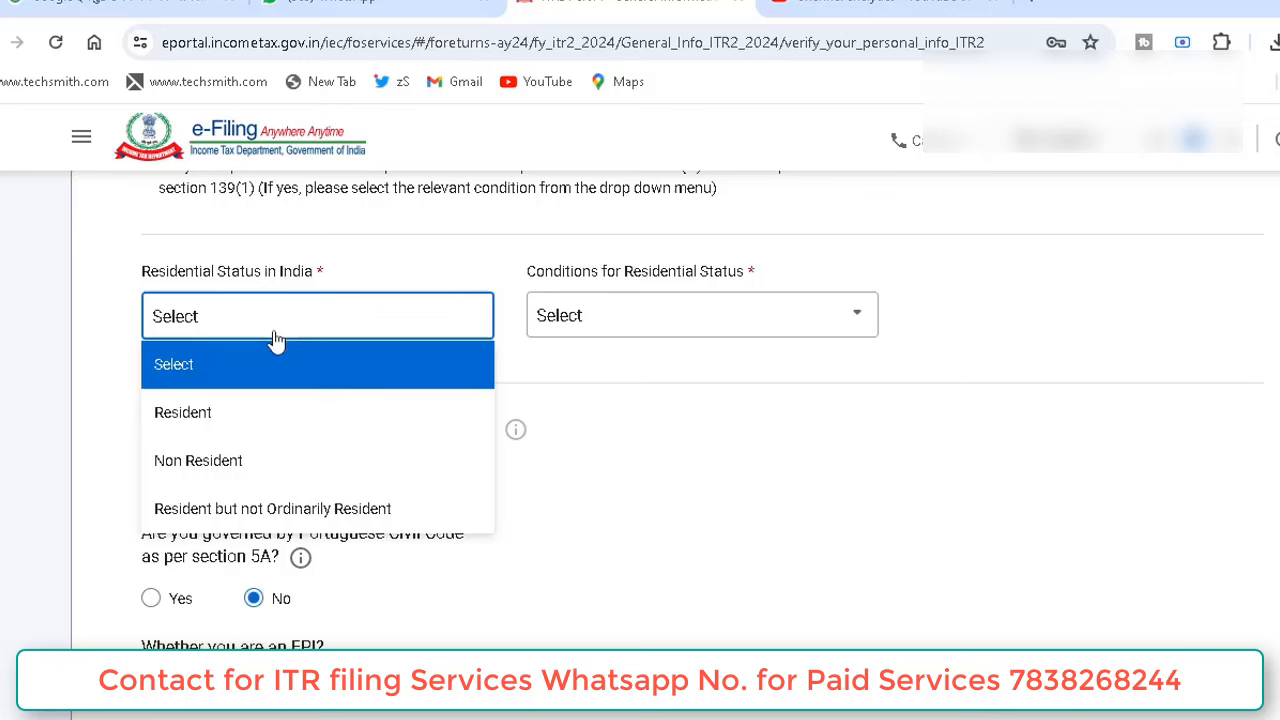
left_click(257, 415)
left_click(600, 330)
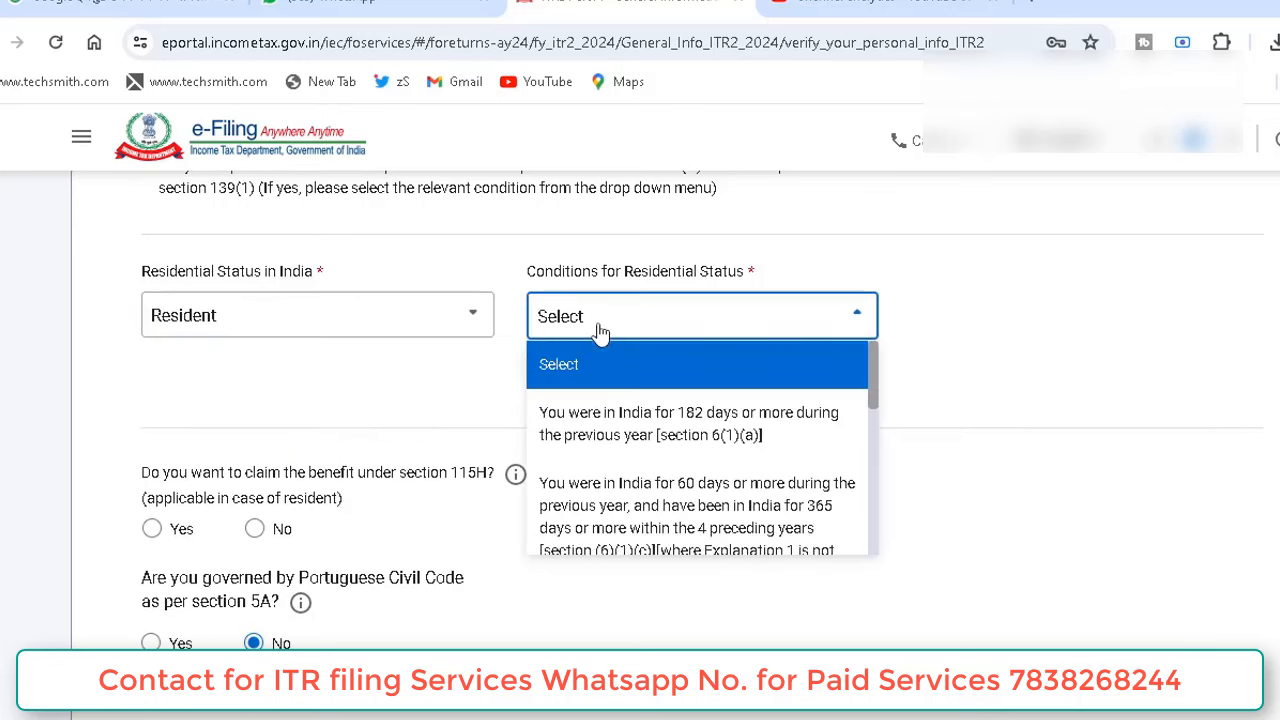
left_click(685, 435)
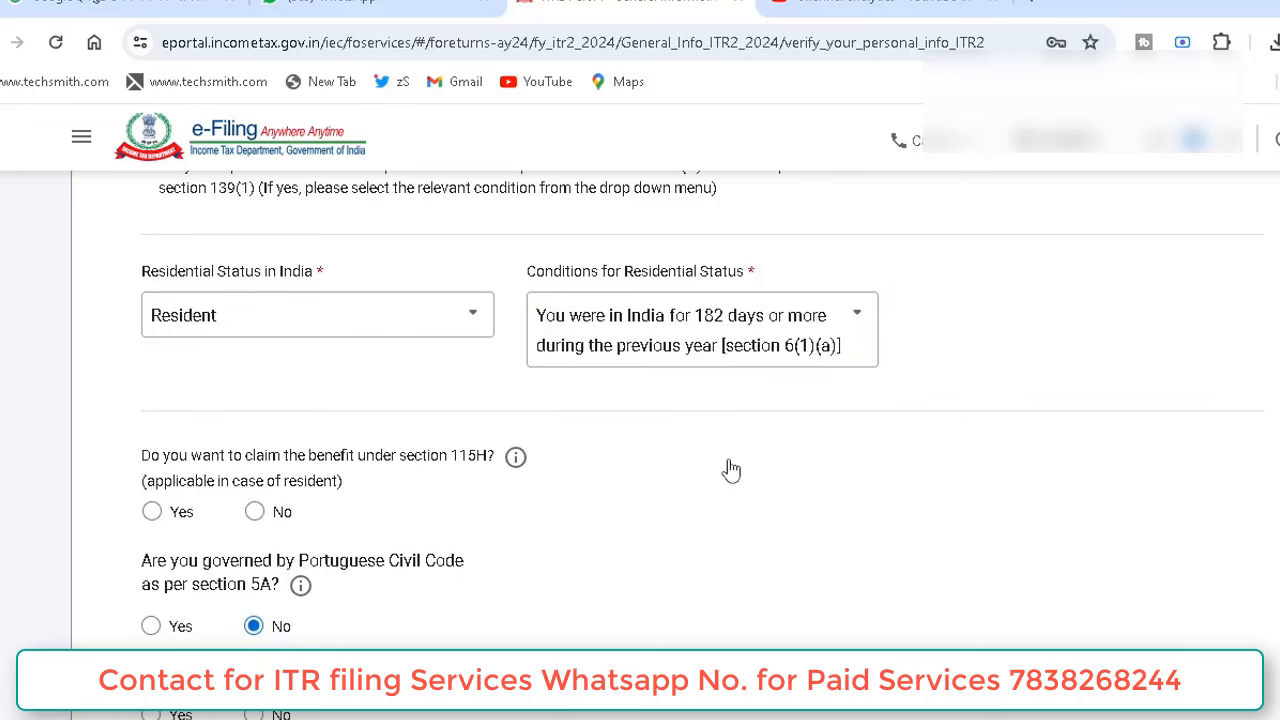
Answer No to claiming the benefit under section 115H and No to being an FPI.
scroll(731, 470, "down", 1)
scroll(731, 470, "down", 2)
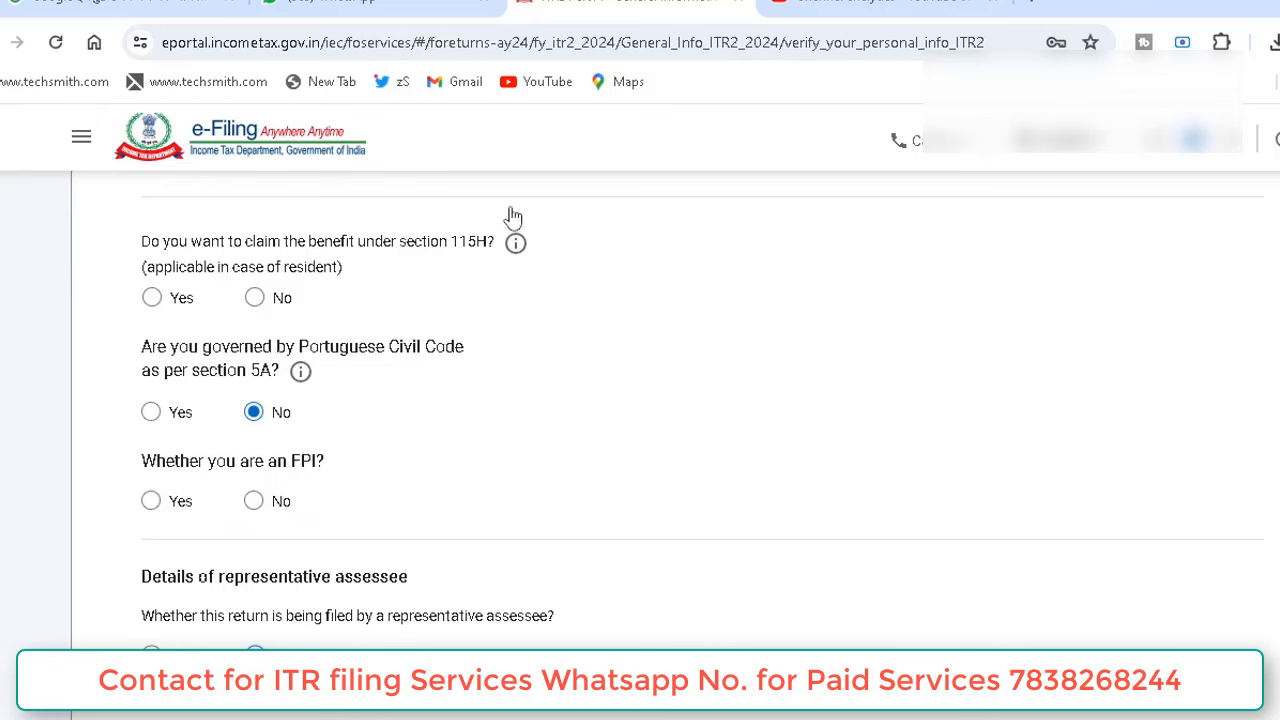
left_click(256, 300)
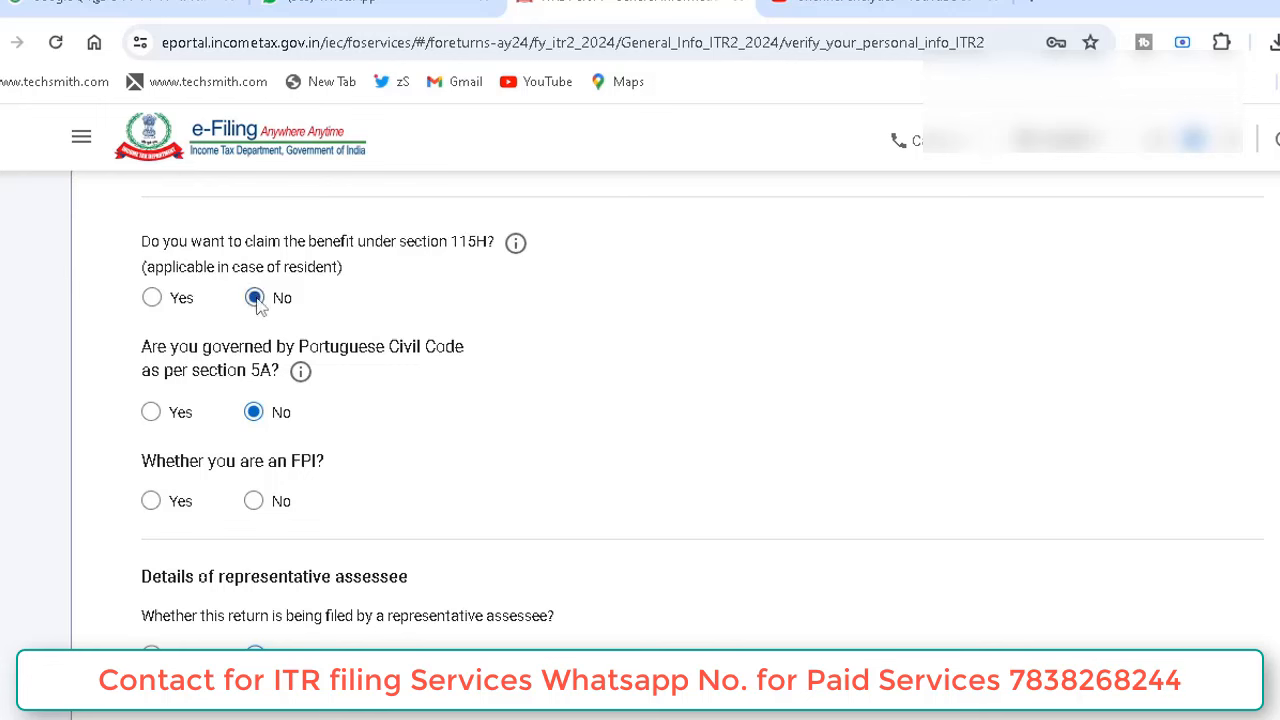
left_click(253, 501)
Leave company directorship at No, answer No to holding unlisted equity shares, and save the Filing Status section.
scroll(454, 497, "down", 4)
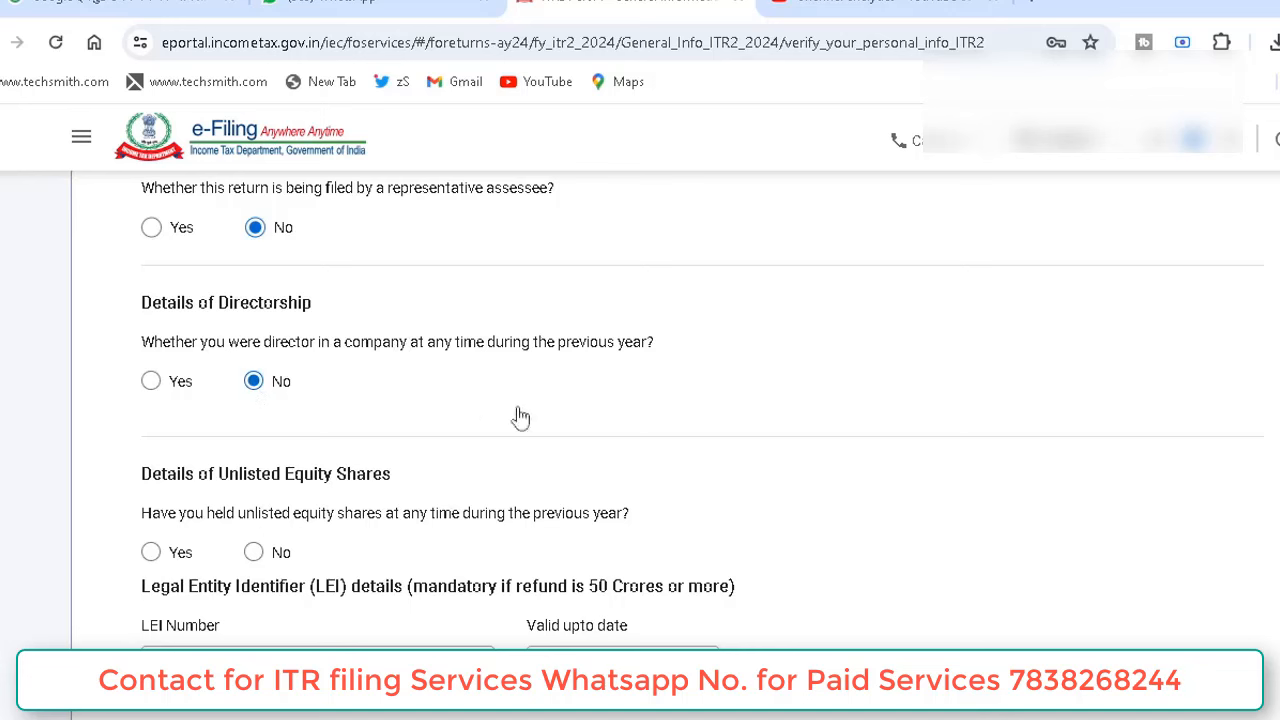
key("Down")
key("Down")
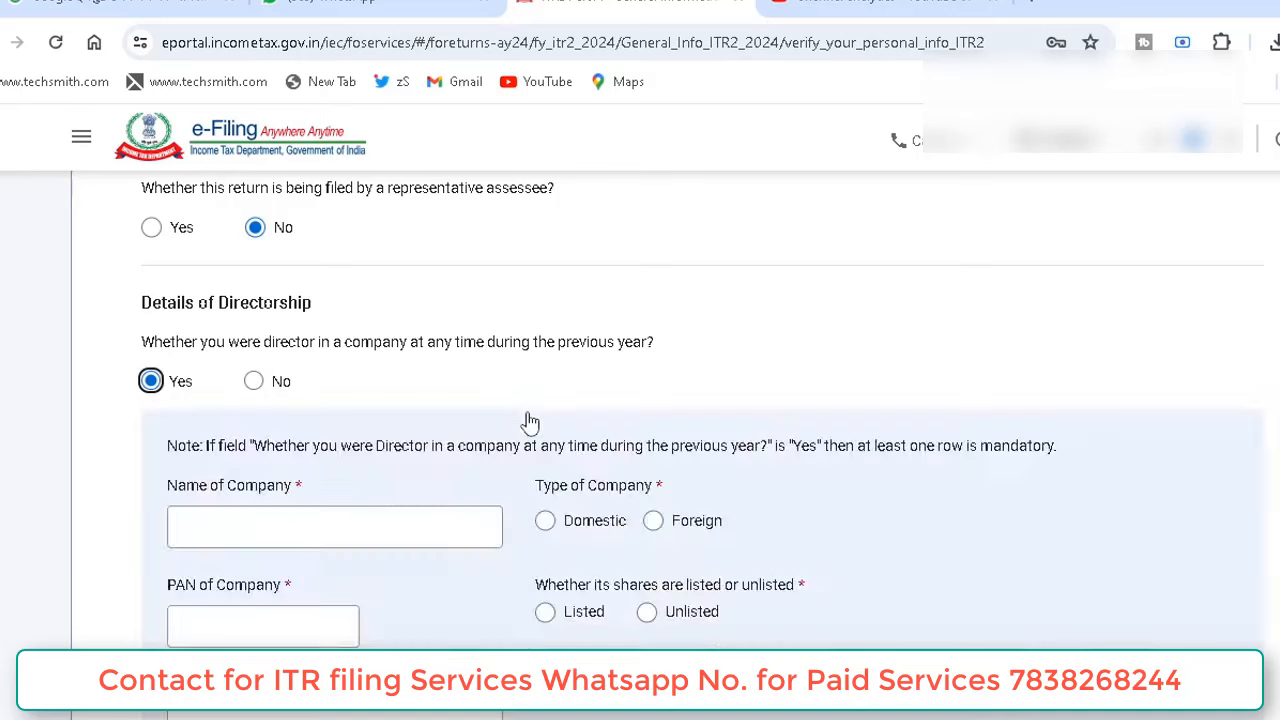
scroll(482, 408, "down", 2)
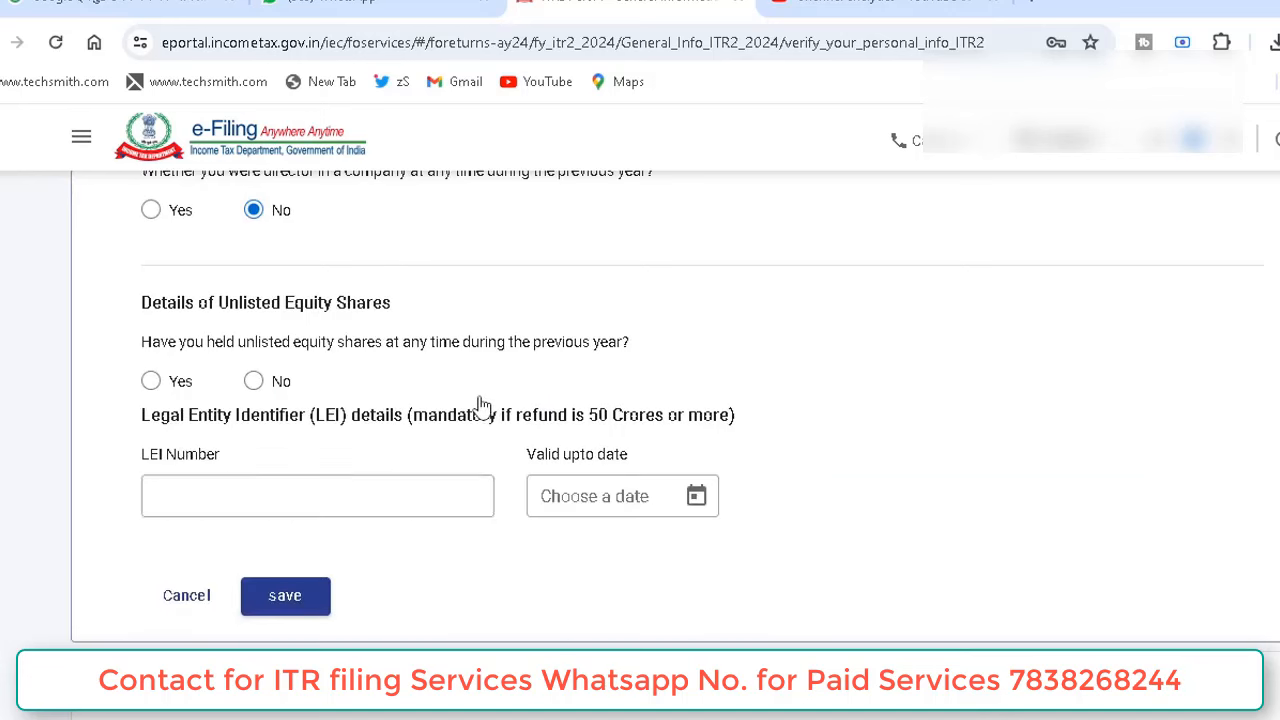
left_click(258, 386)
left_click(285, 597)
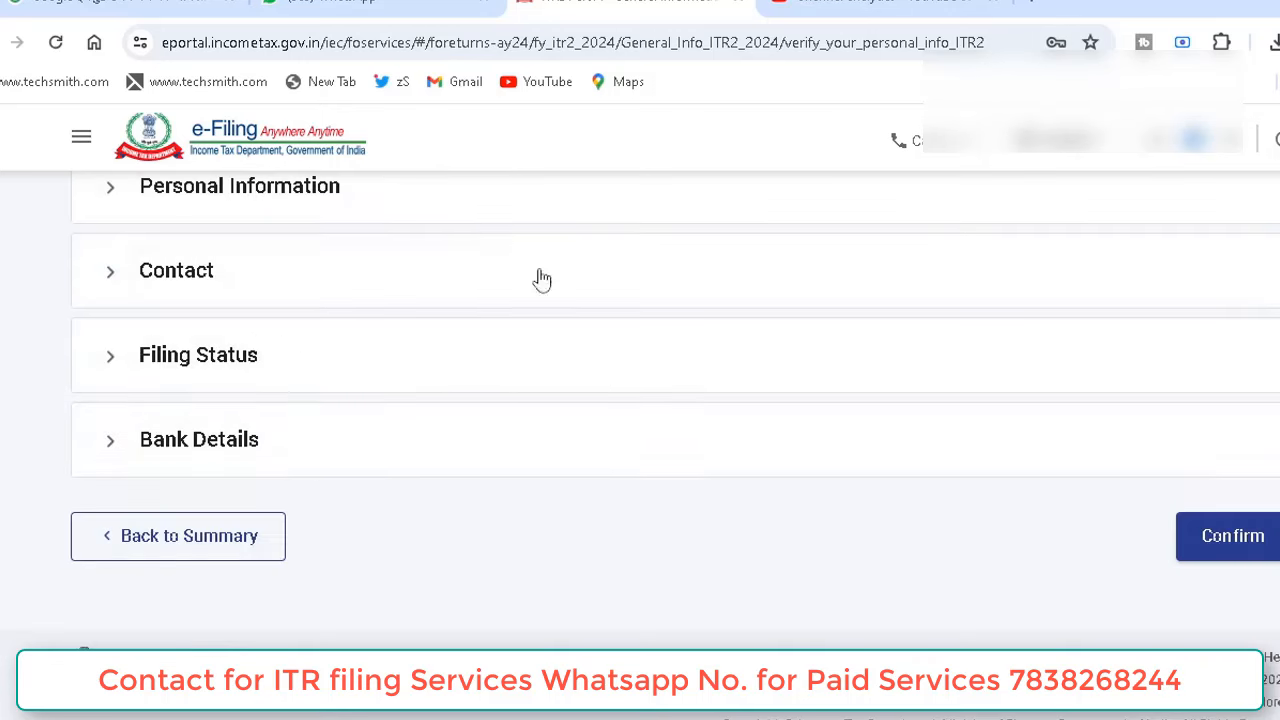
Review the listed accounts in Bank Details and confirm Part A General Information.
left_click(391, 451)
scroll(410, 440, "down", 3)
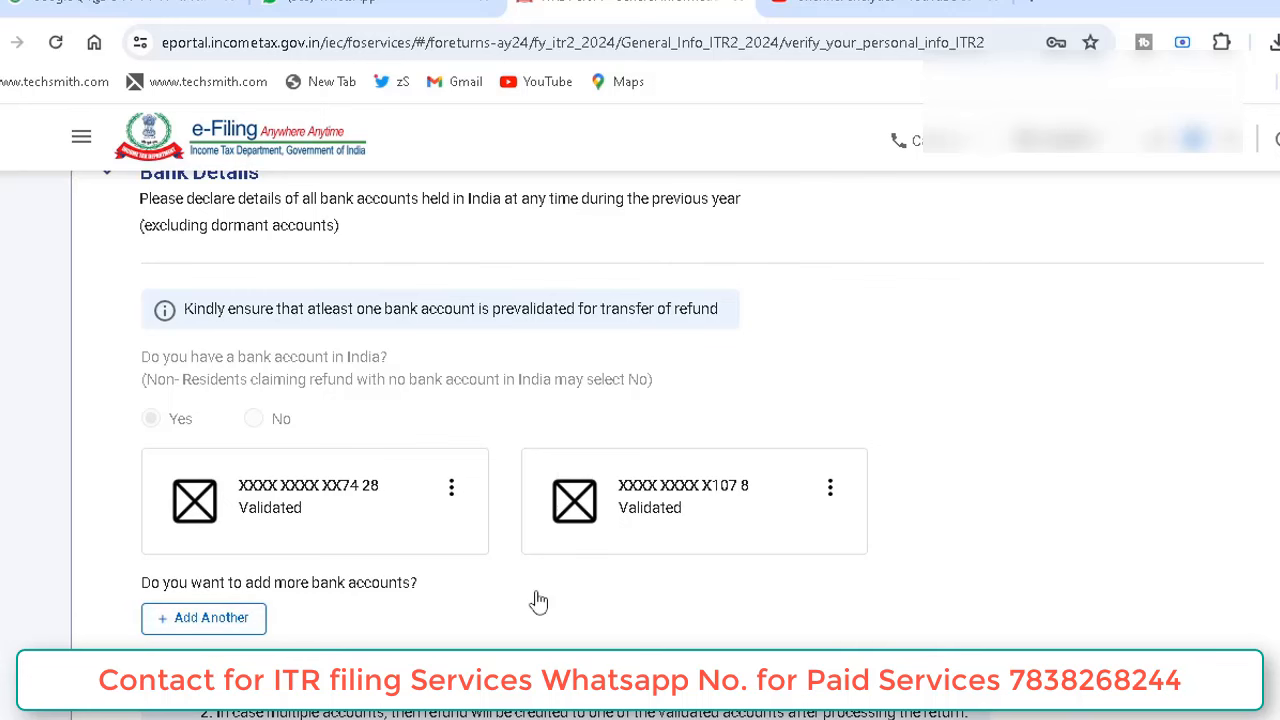
scroll(538, 601, "down", 2)
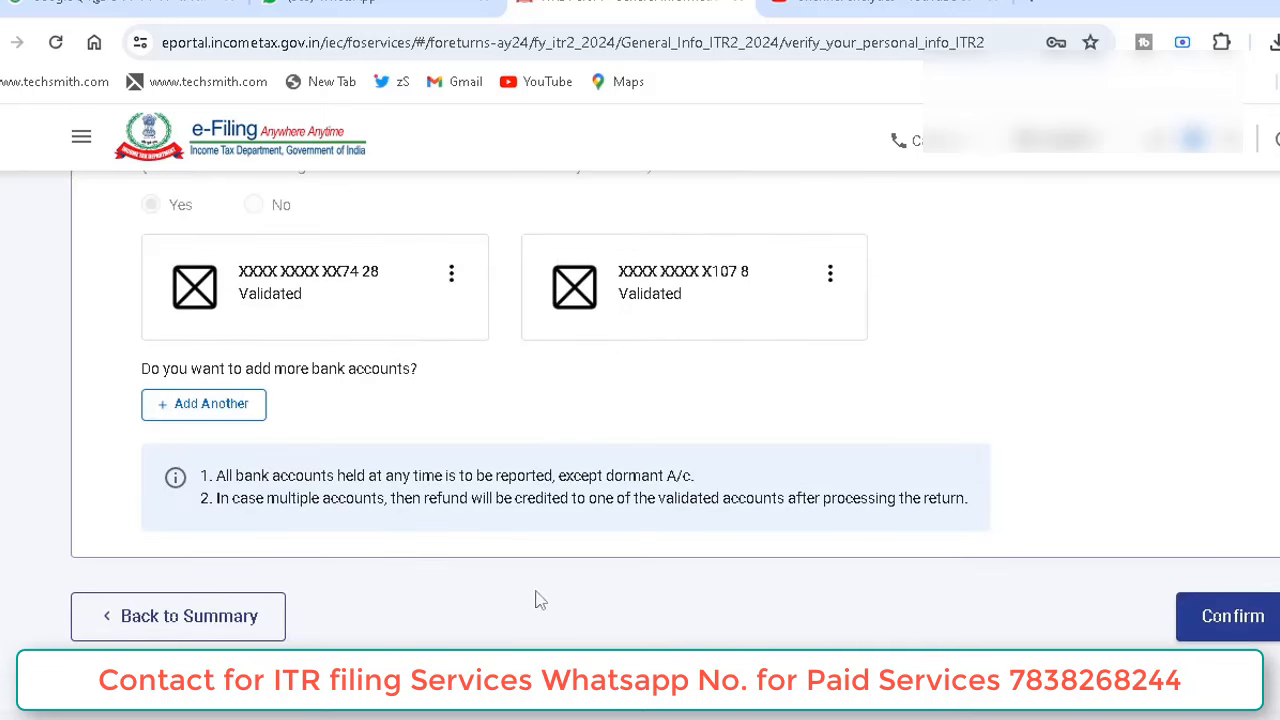
left_click(1240, 622)
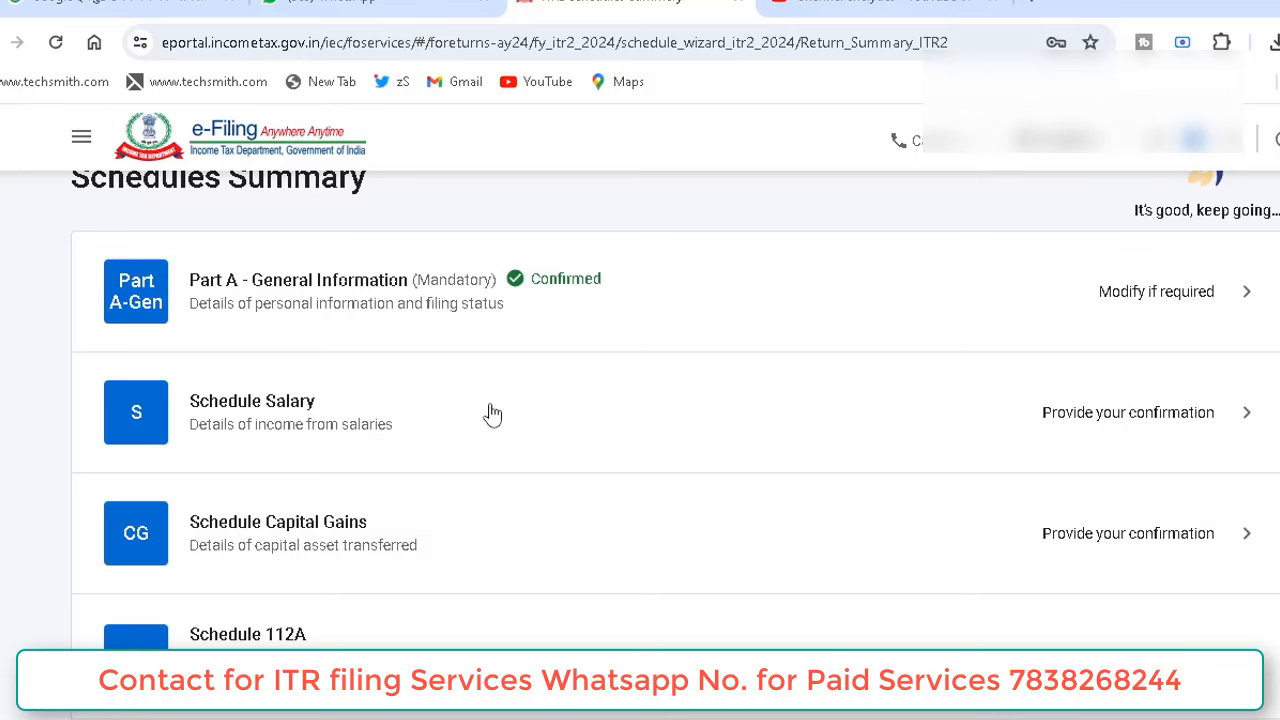
In Schedule Capital Gains, select land or building, section 111A equity, section 112A equity, bonds or debenture, and other assets as sold, and continue.
scroll(492, 414, "down", 3)
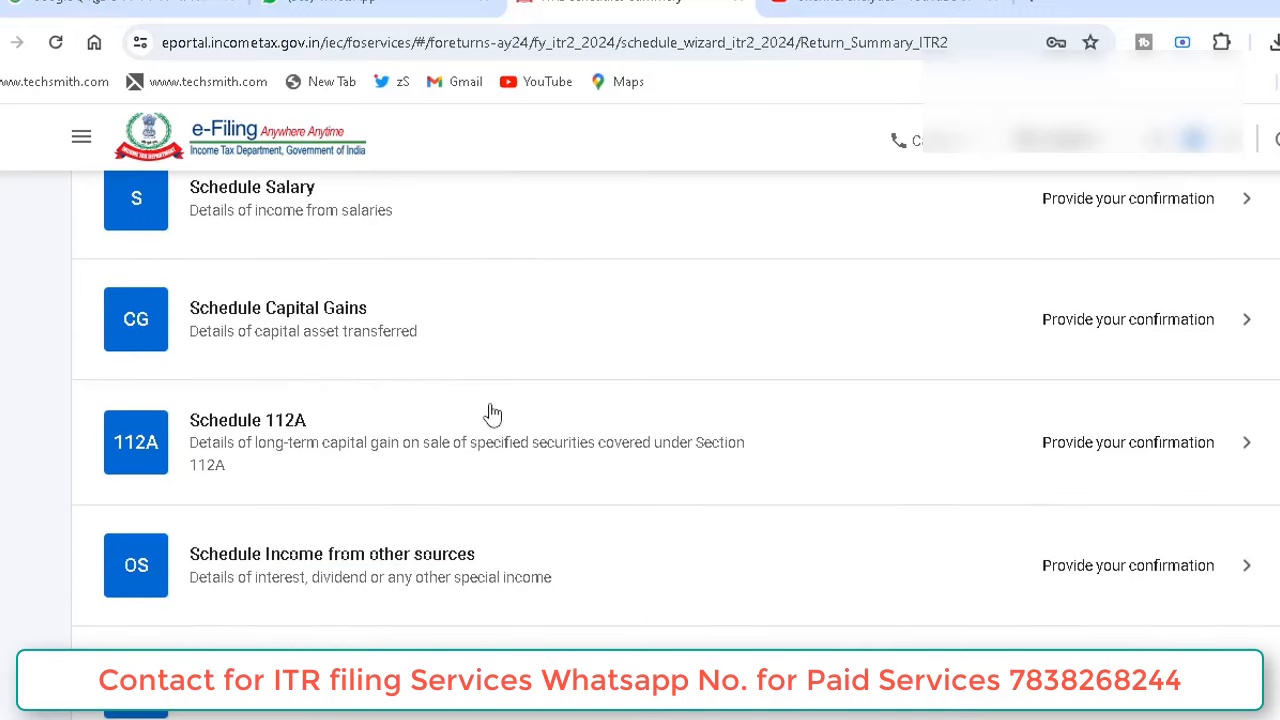
left_click(491, 410)
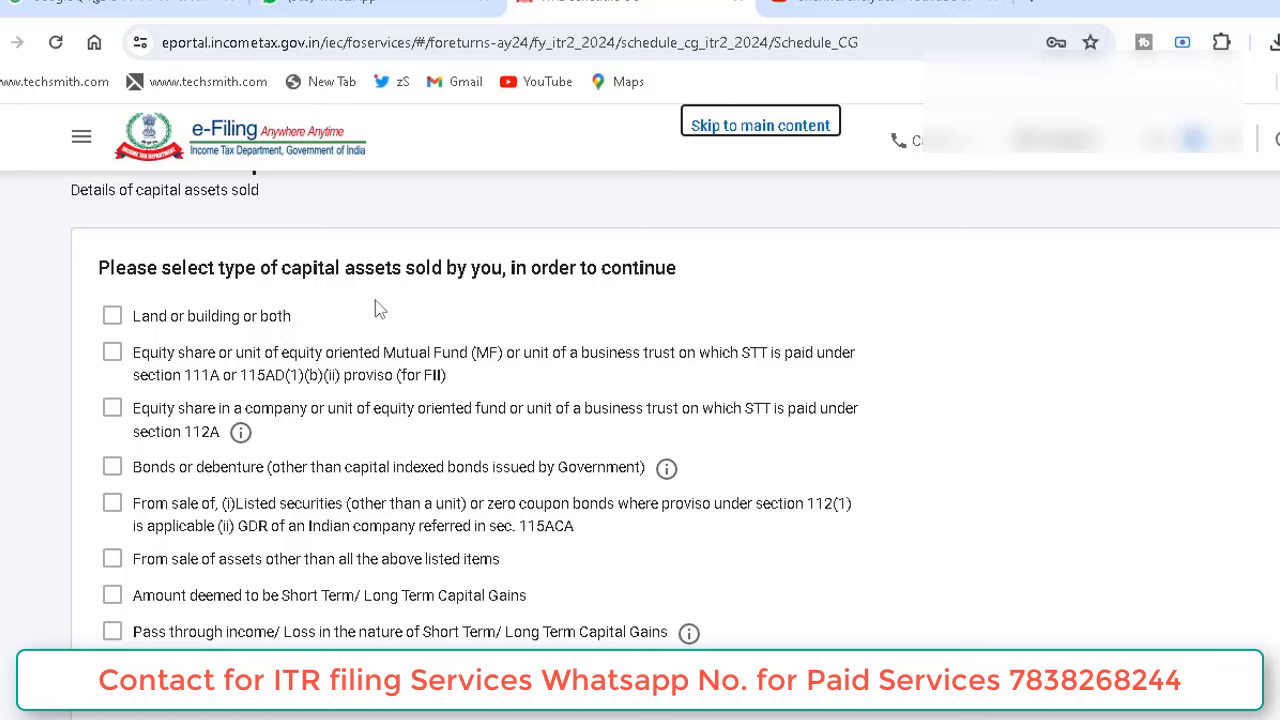
left_click(113, 318)
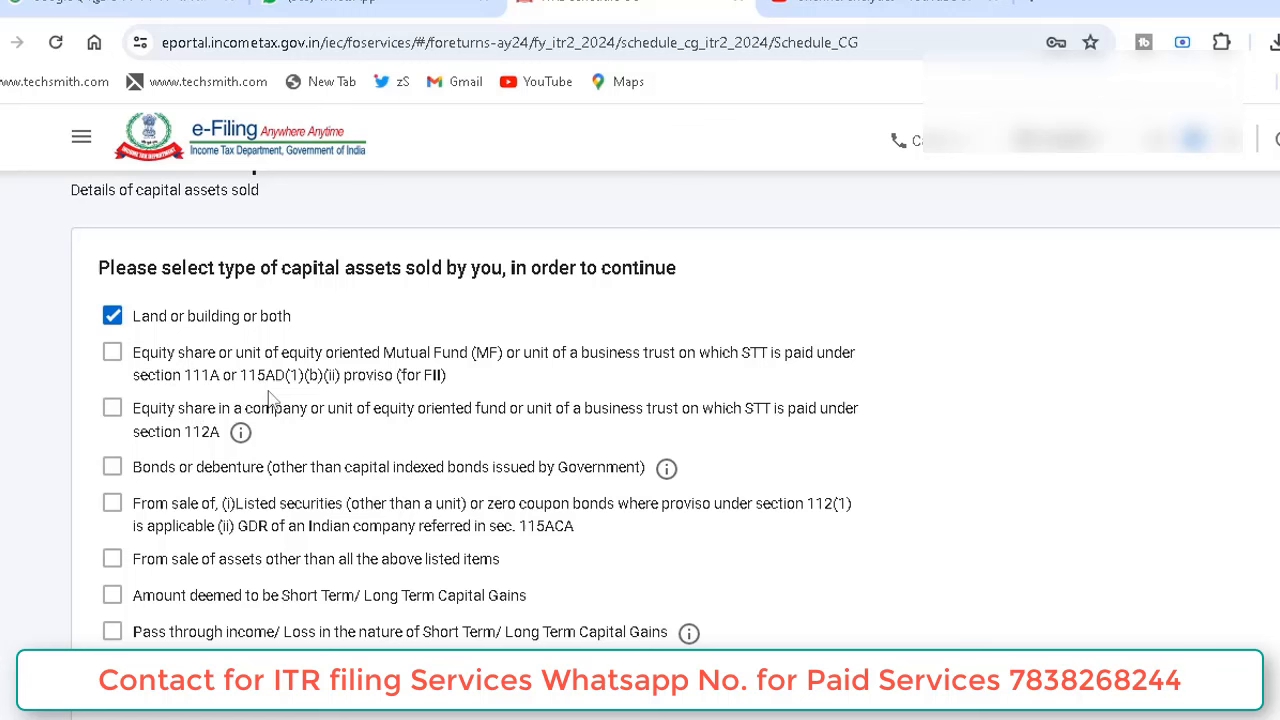
left_click(113, 355)
left_click(113, 412)
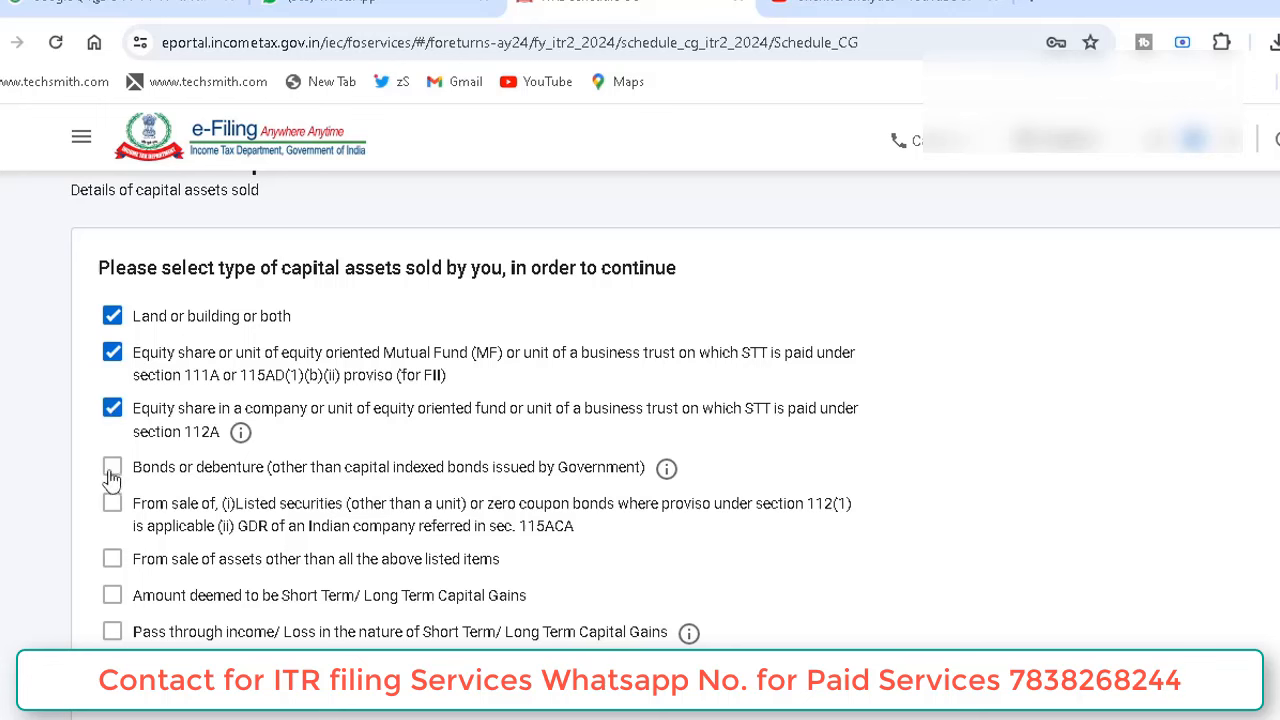
left_click(119, 470)
left_click(113, 560)
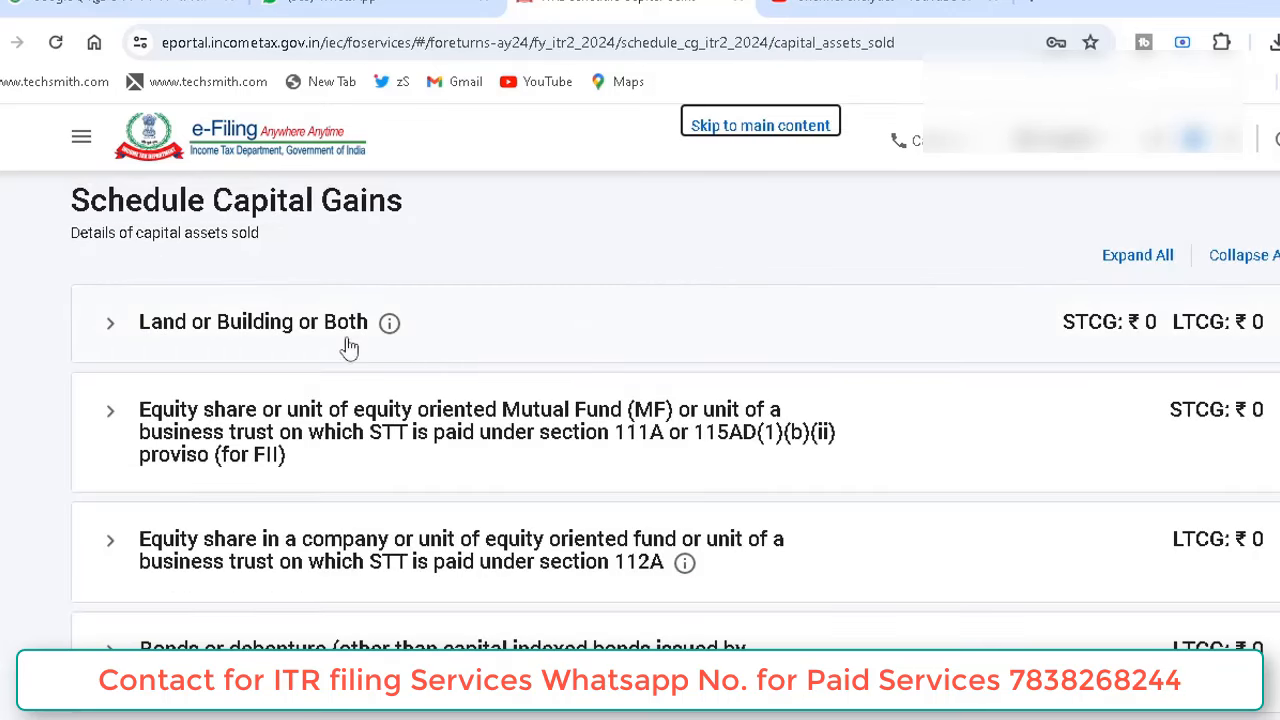
Start a Land or Building entry with purchase date 03/03/2020 and sale date 08/02/2024, and calculate the holding period.
left_click(445, 345)
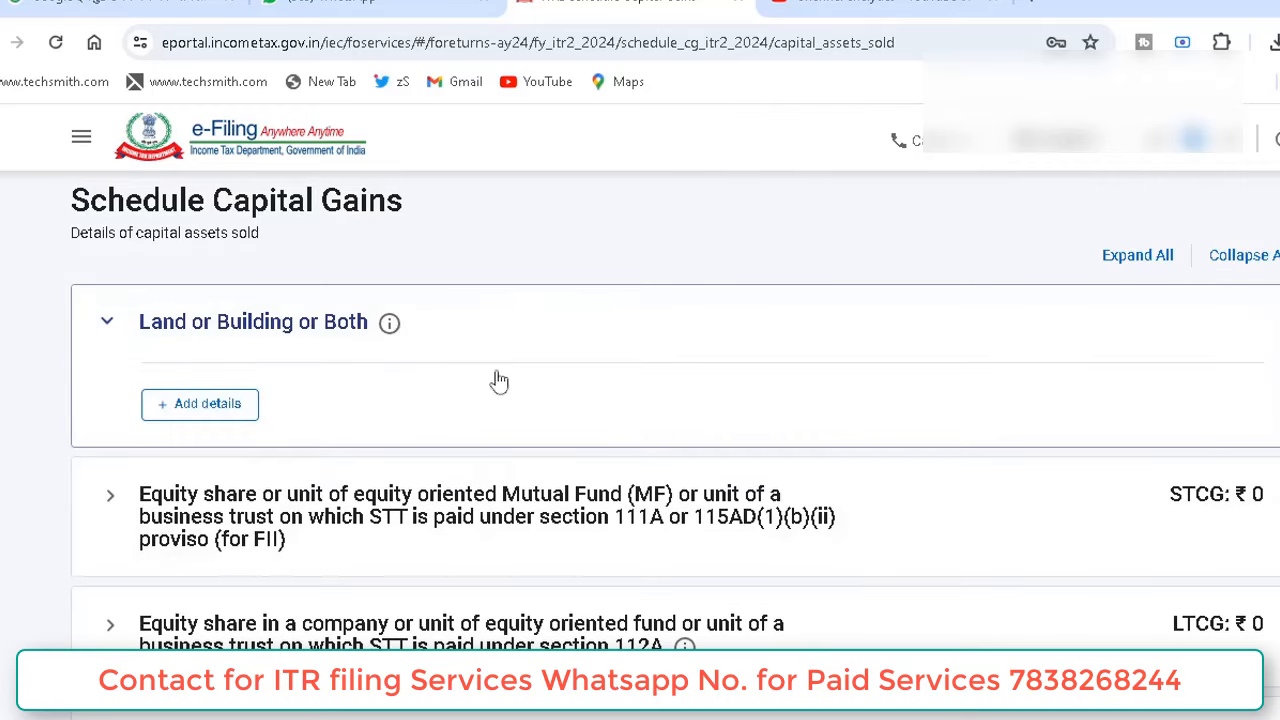
left_click(226, 414)
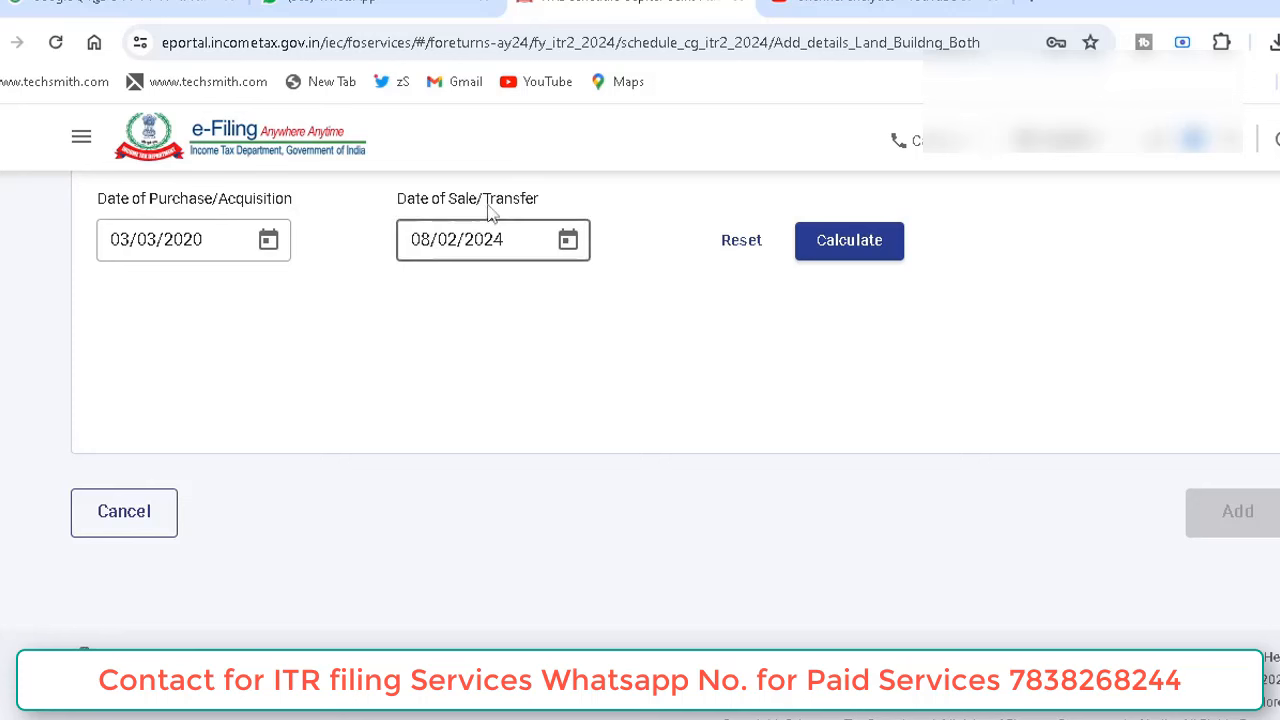
left_click(518, 240)
left_click(845, 260)
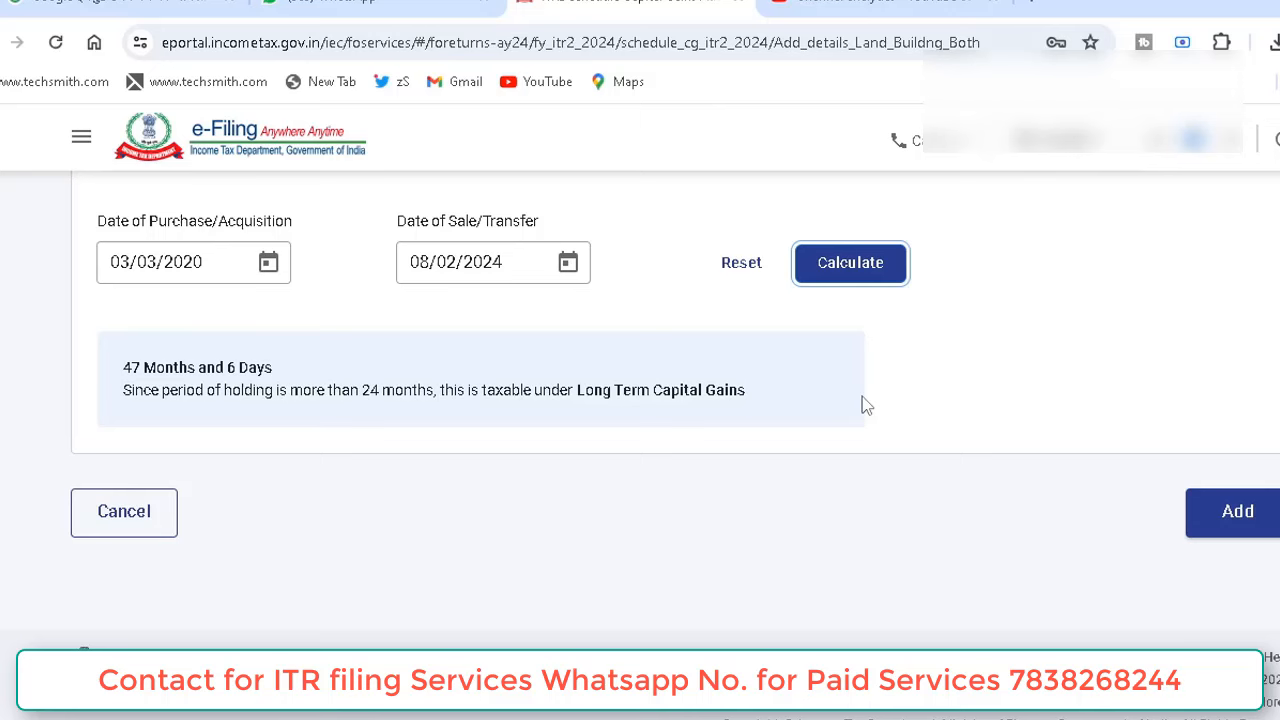
left_click(1237, 522)
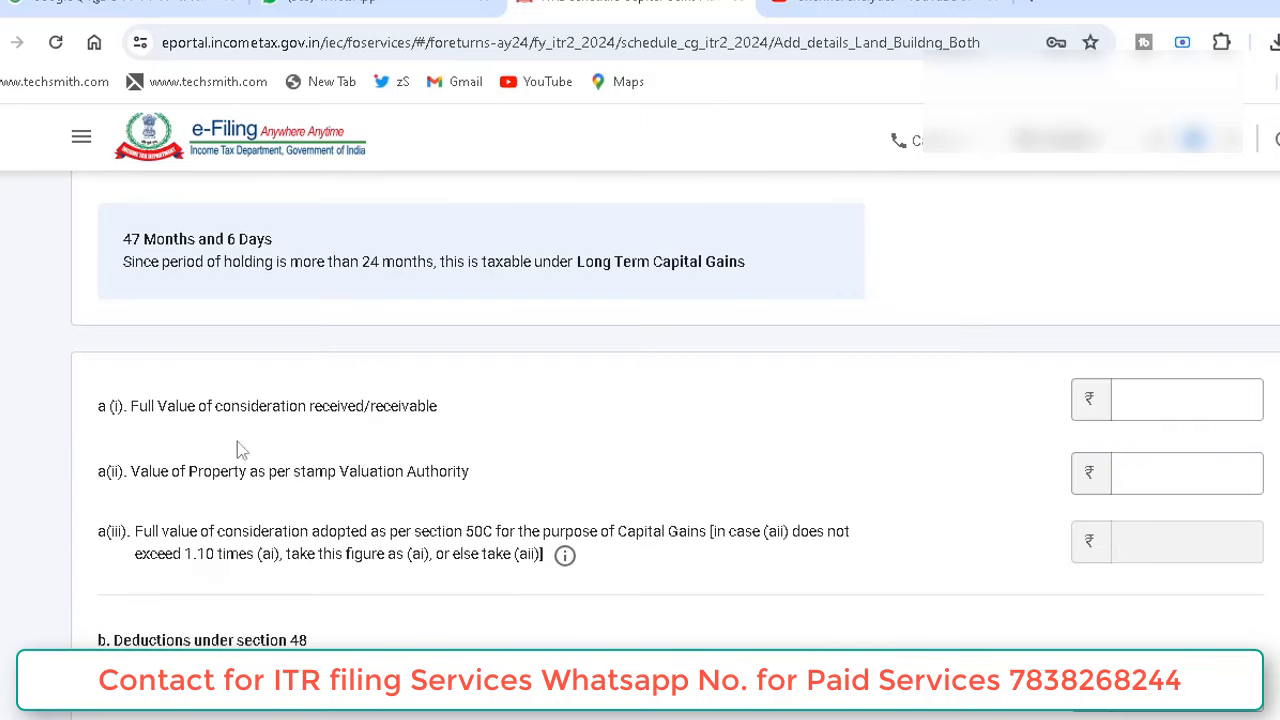
Set the property's full value of consideration to 75,00,000 and its cost of acquisition to 45,00,000, leaving the stamp valuation blank.
left_click(1152, 400)
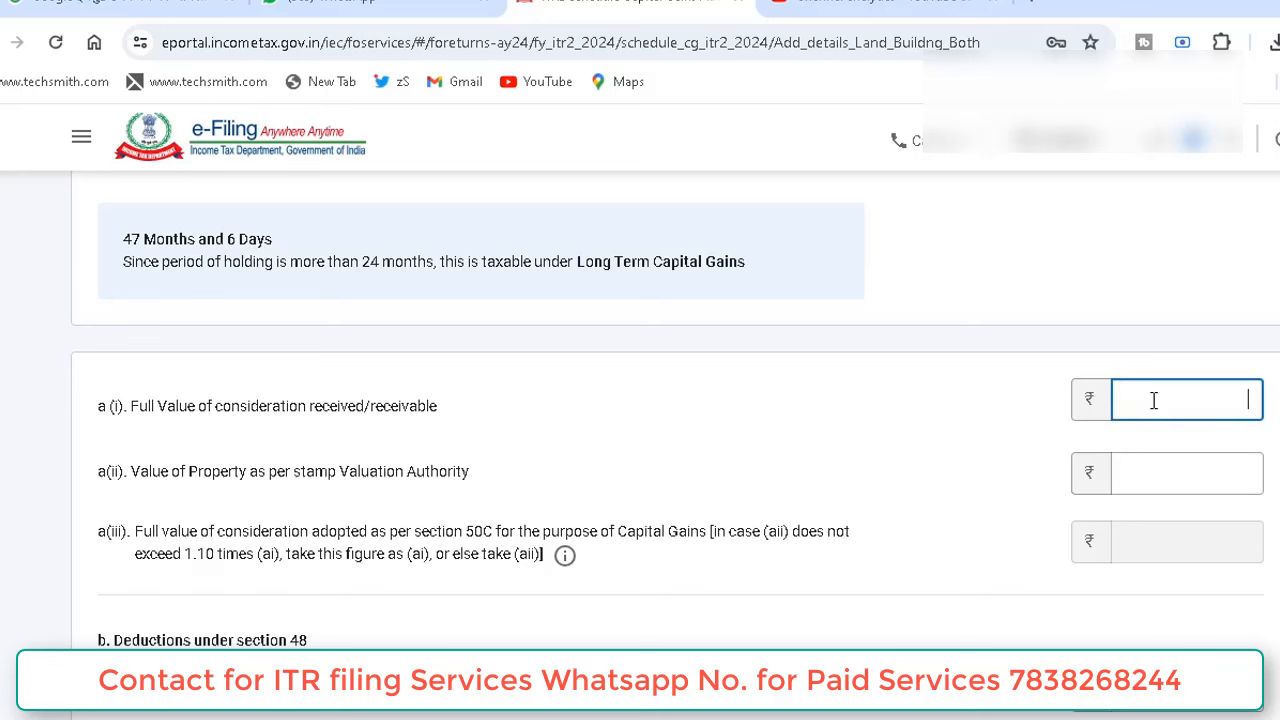
type("750000")
left_click(973, 445)
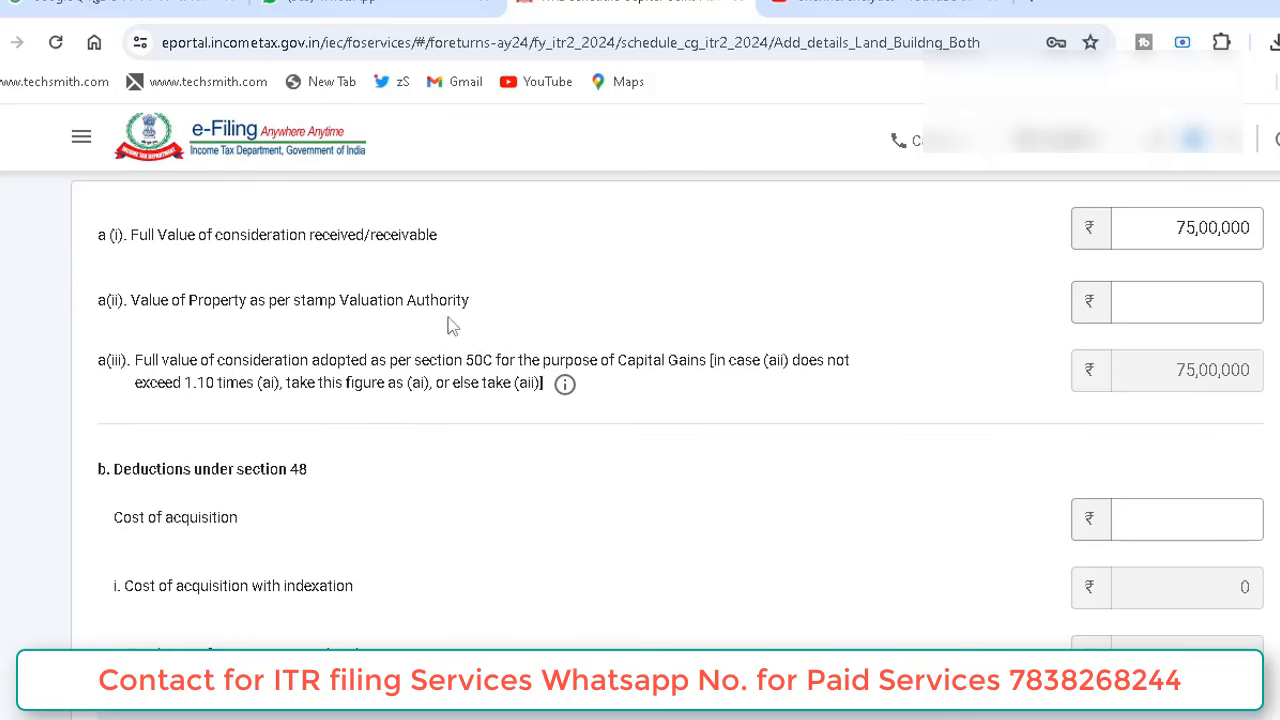
left_click(1135, 300)
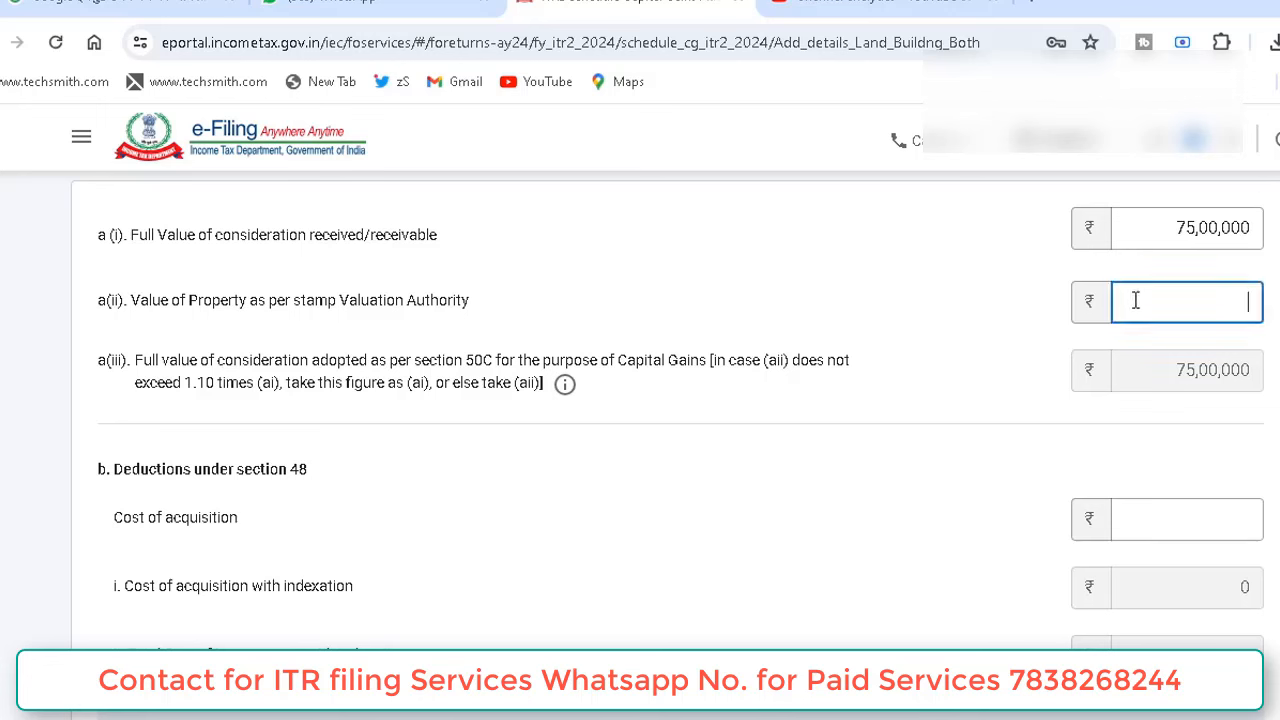
left_click(196, 551)
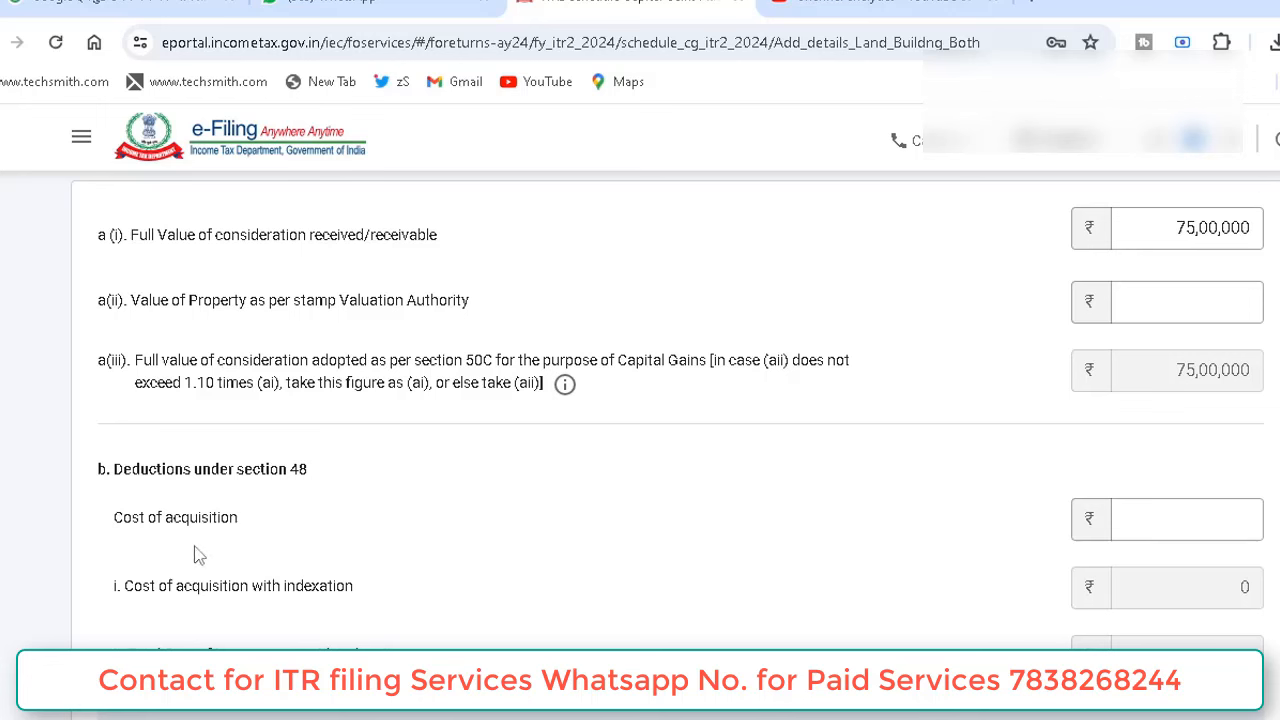
left_click(1117, 512)
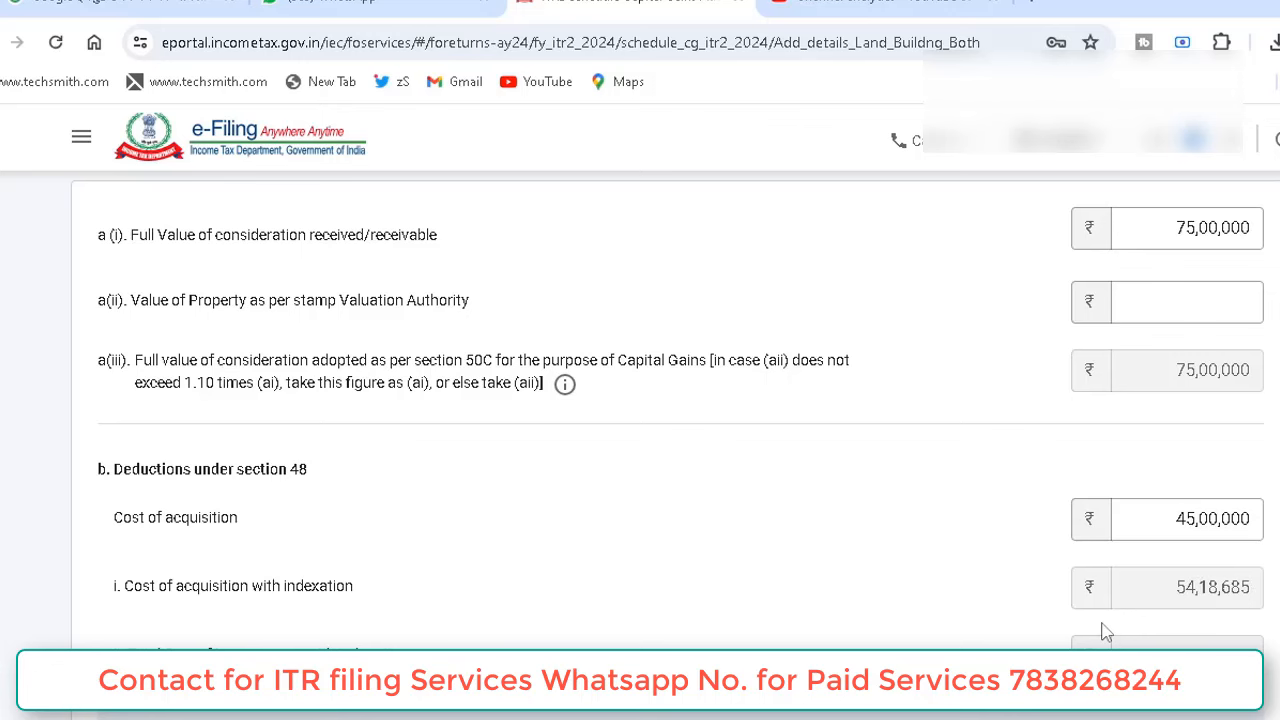
Review the section 54 deduction and buyer detail fields of the property sale, and cancel the Land or Building entry.
scroll(1104, 630, "down", 10)
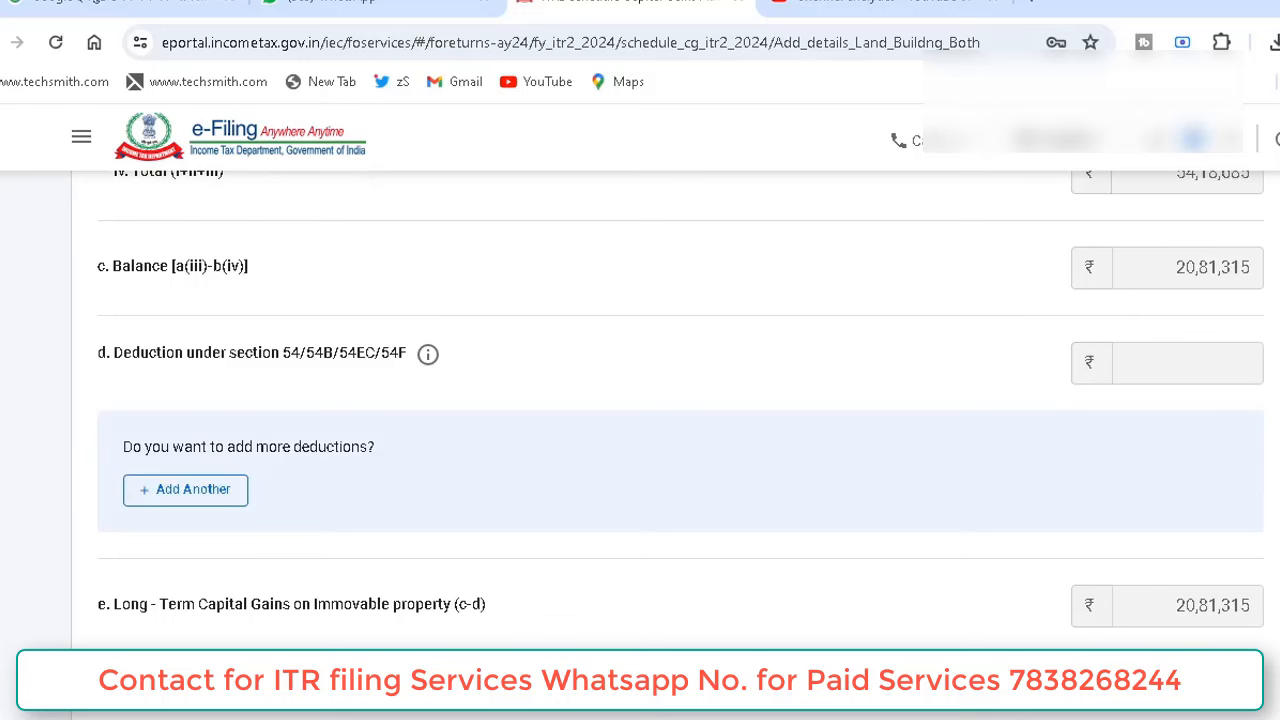
scroll(640, 400, "down", 2)
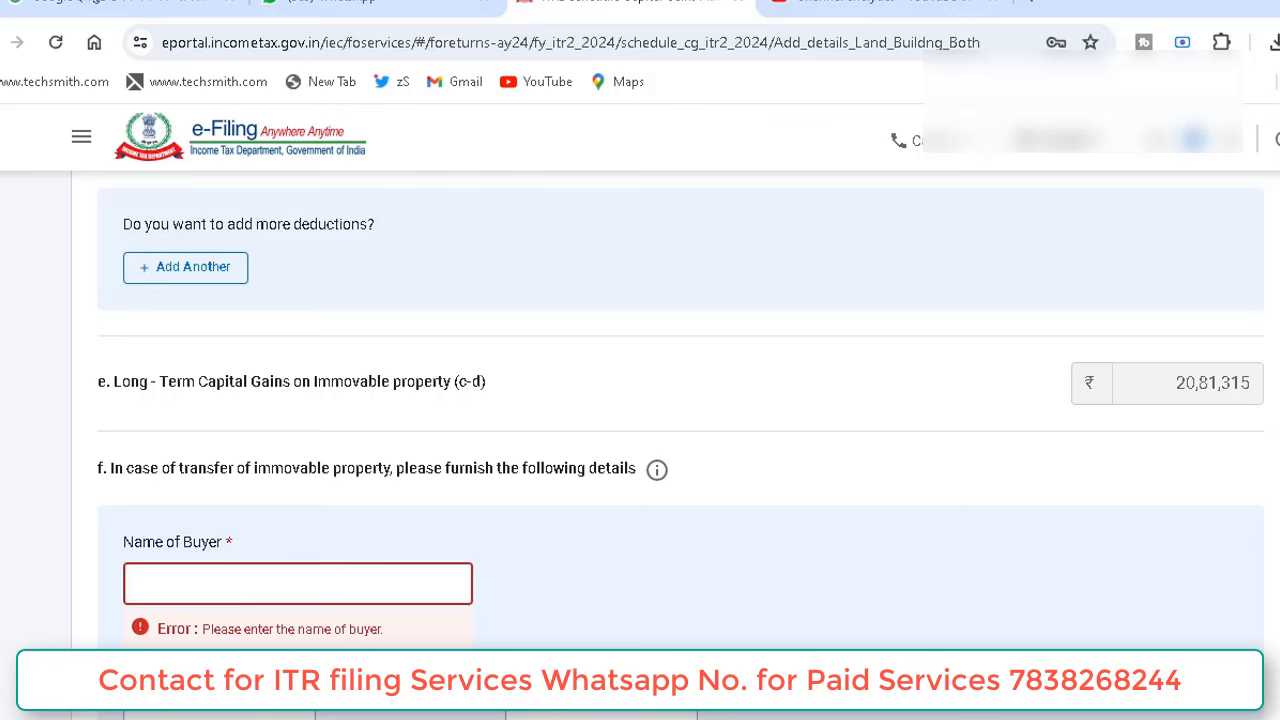
scroll(467, 251, "down", 2)
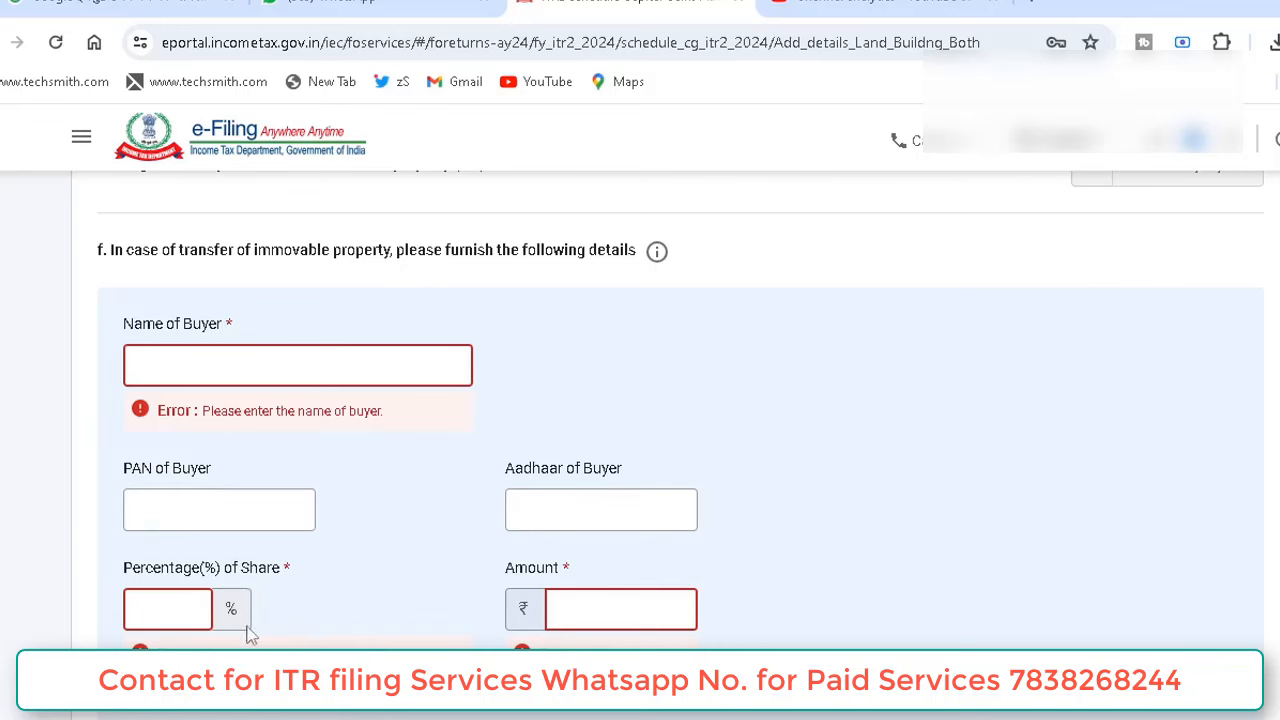
scroll(1276, 482, "down", 7)
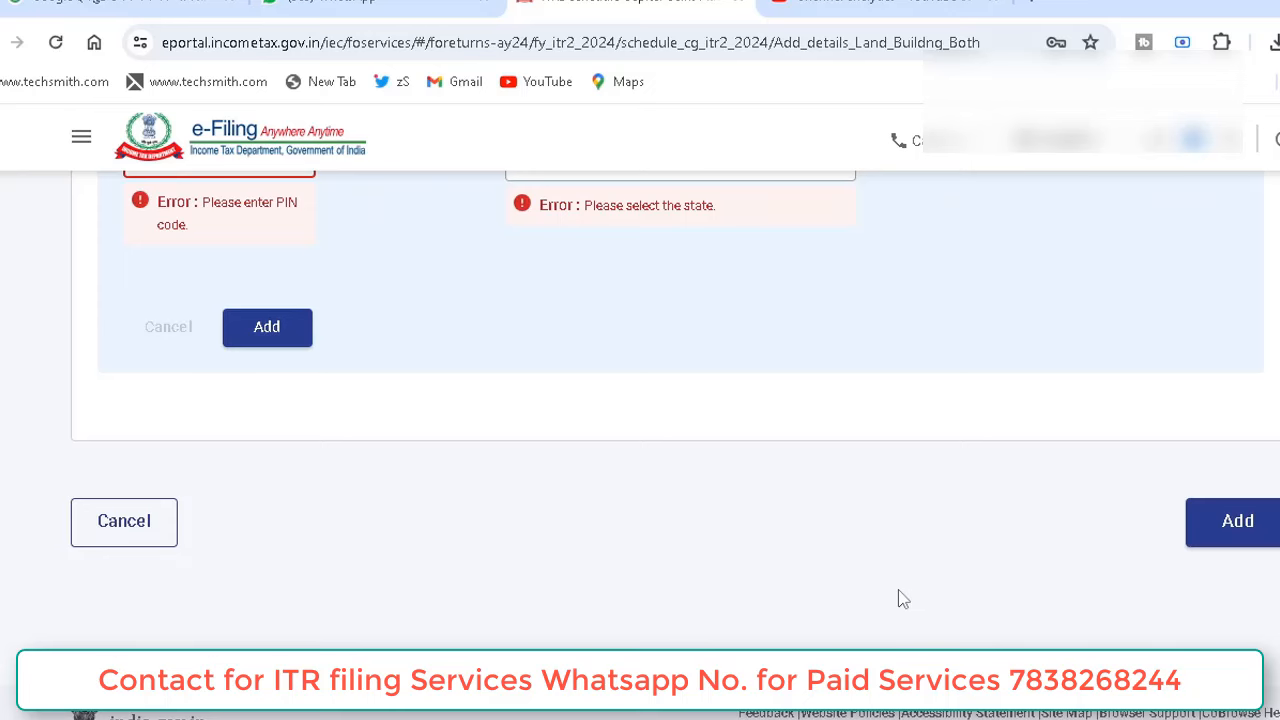
left_click(117, 533)
Start adding details for the sale of STT-paid equity shares or mutual funds, with Section 111A selected.
scroll(118, 531, "down", 1)
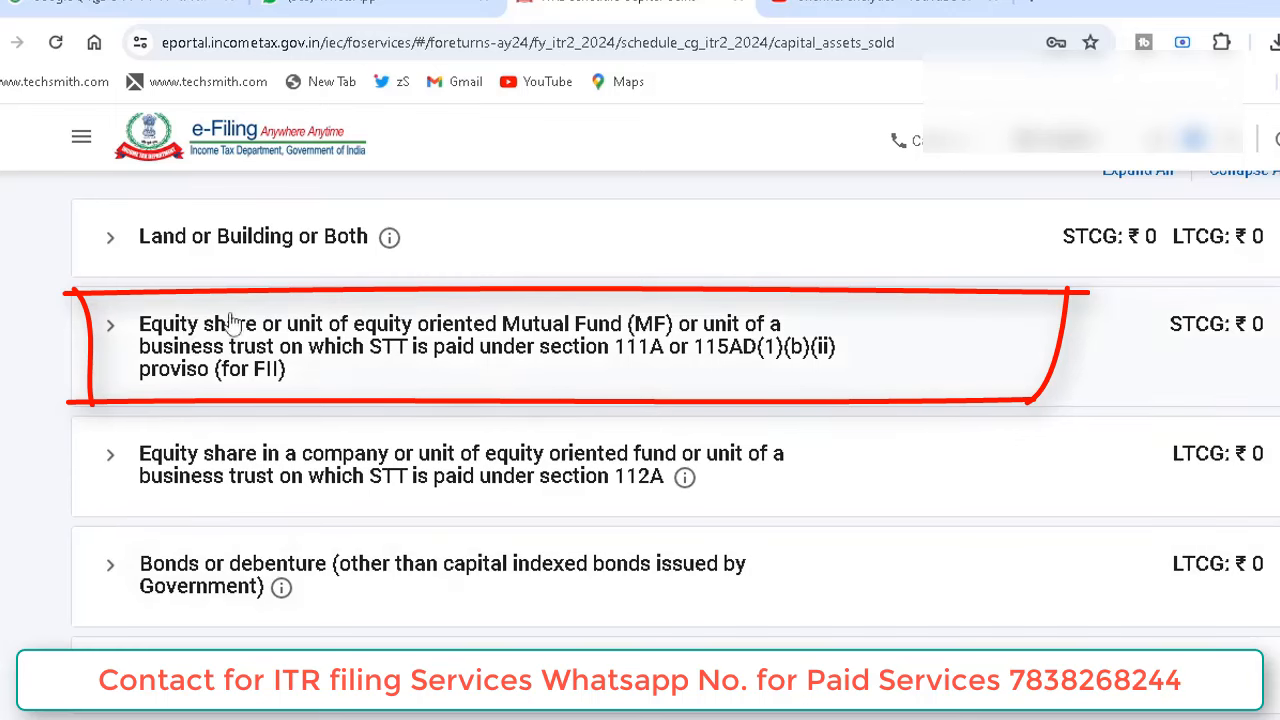
left_click(512, 388)
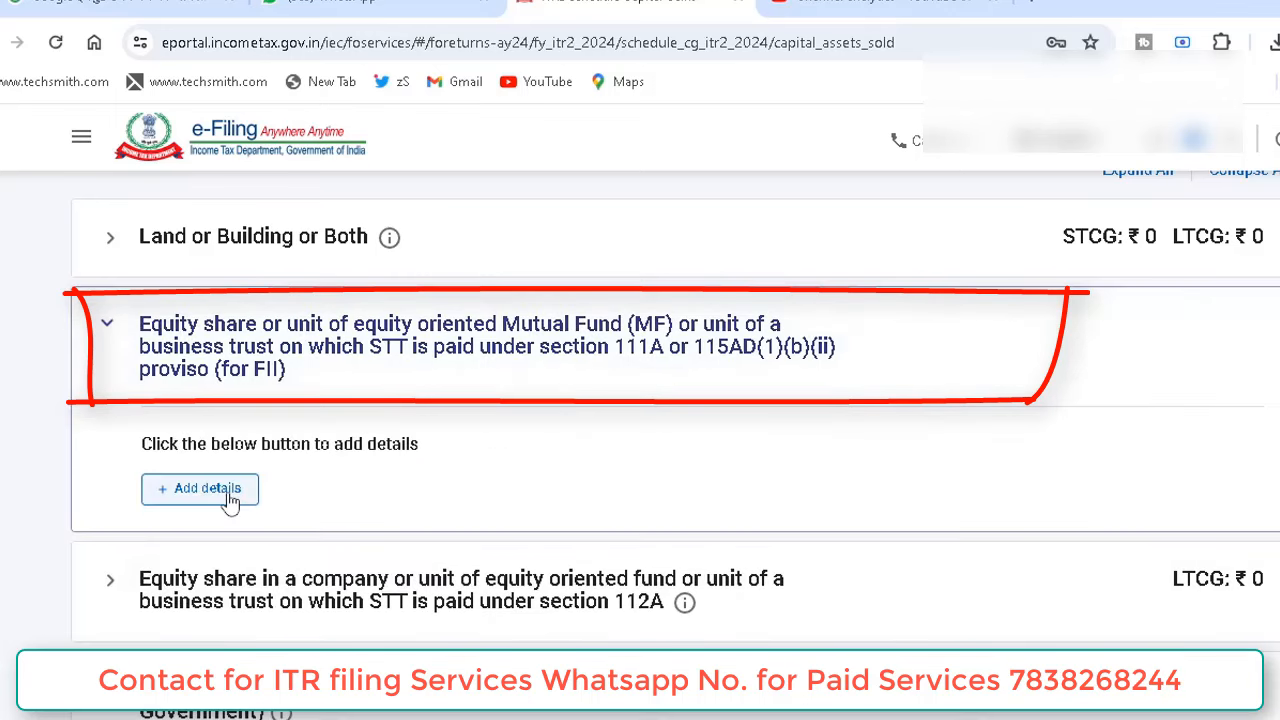
left_click(222, 492)
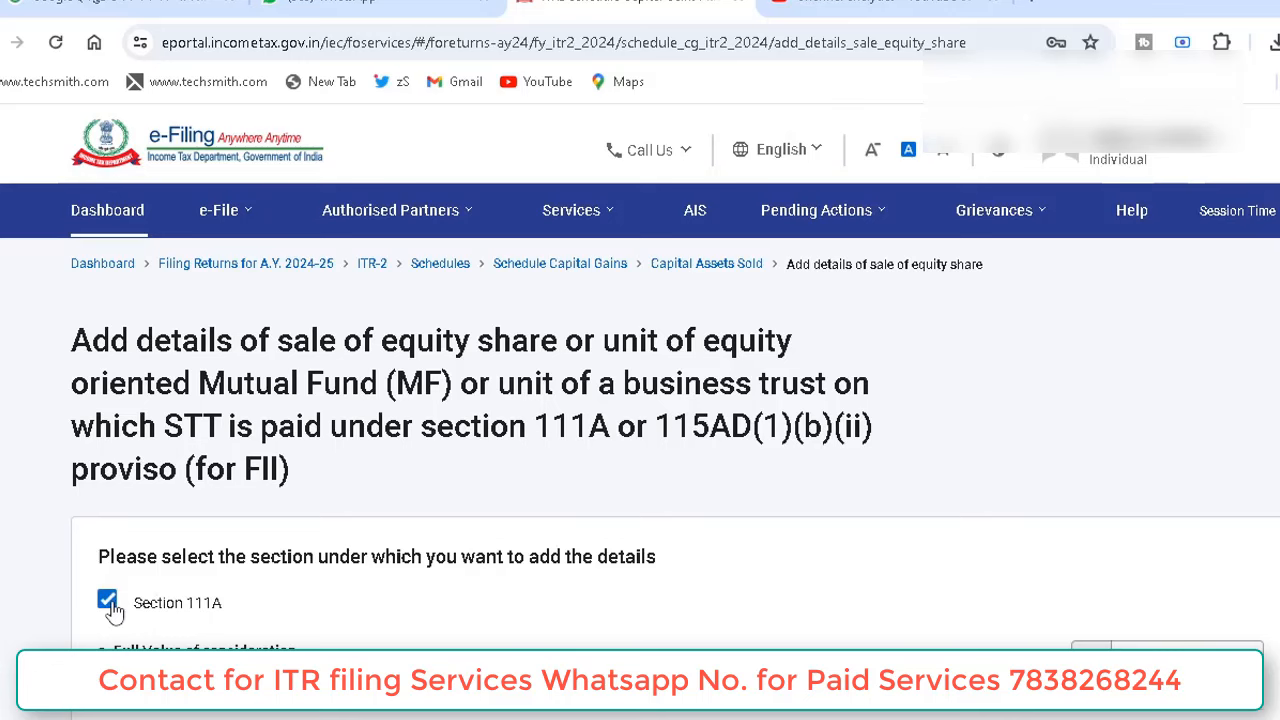
scroll(953, 417, "down", 3)
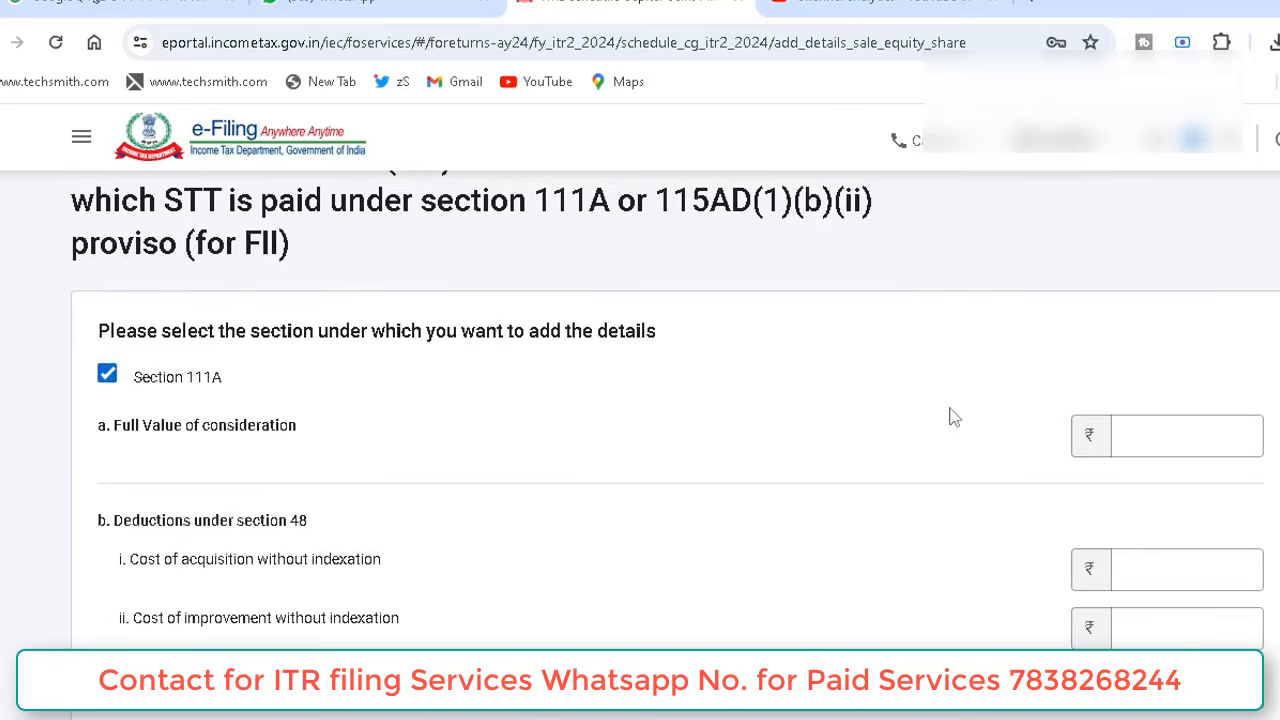
Enter 1,00,000 as full value of consideration and 55,000 as cost of acquisition without indexation, review the section 111A gain, and leave the form.
left_click(1120, 431)
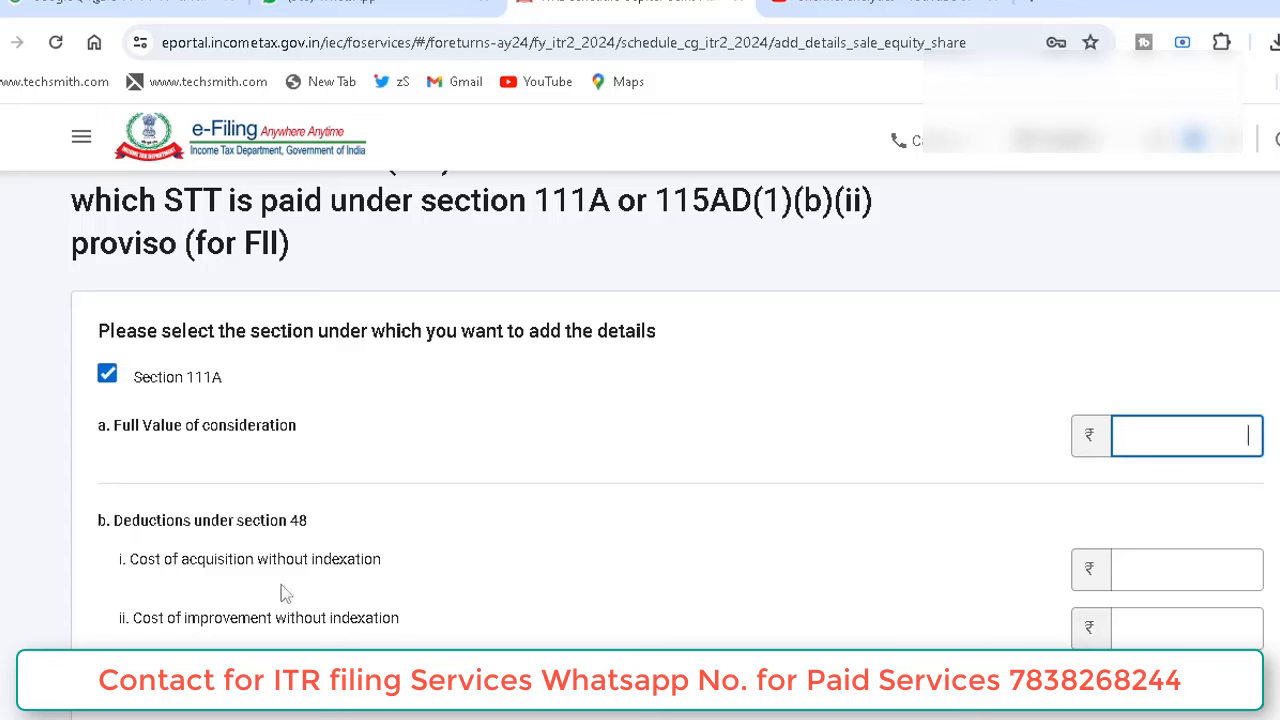
left_click(1135, 570)
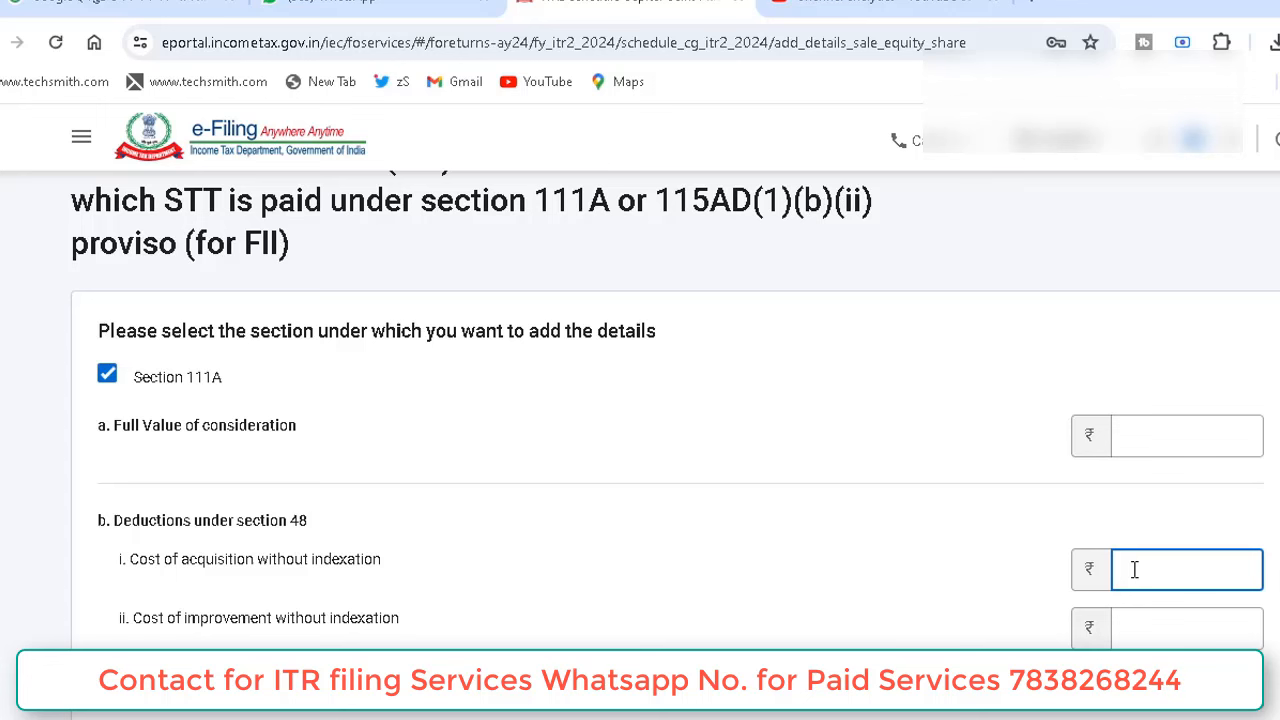
left_click(1183, 435)
type("1")
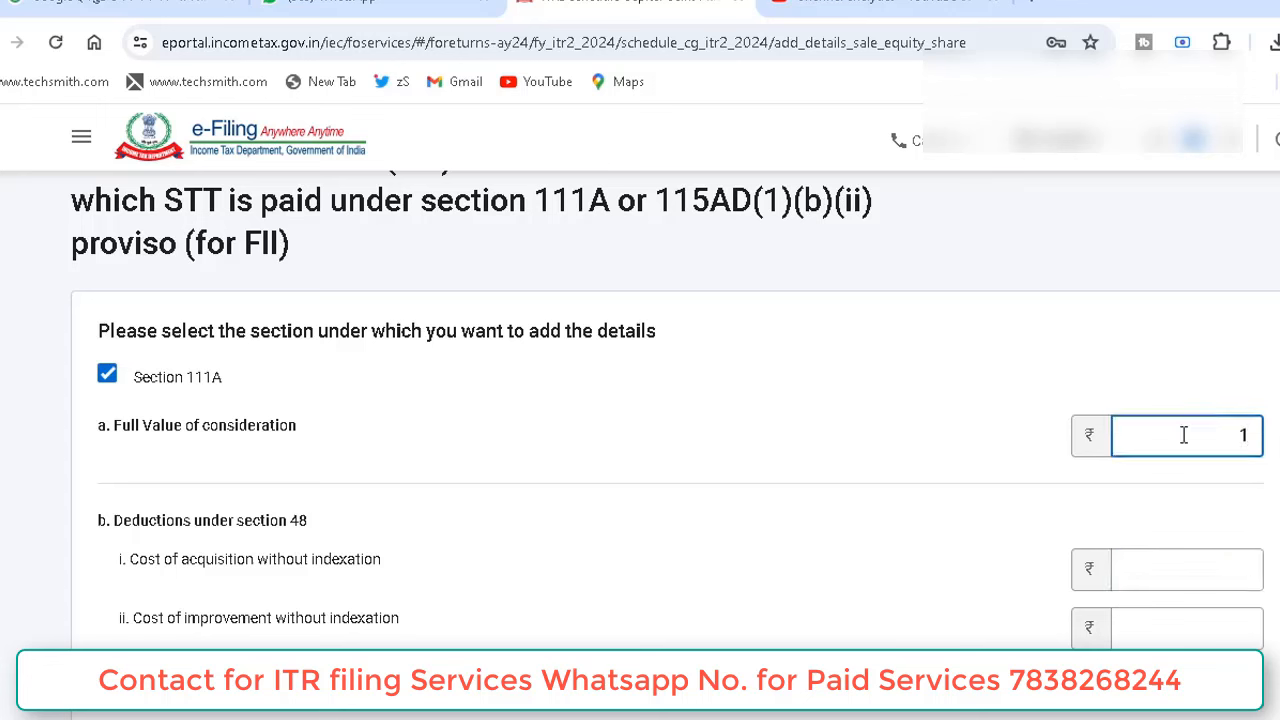
type("00000")
left_click(1191, 574)
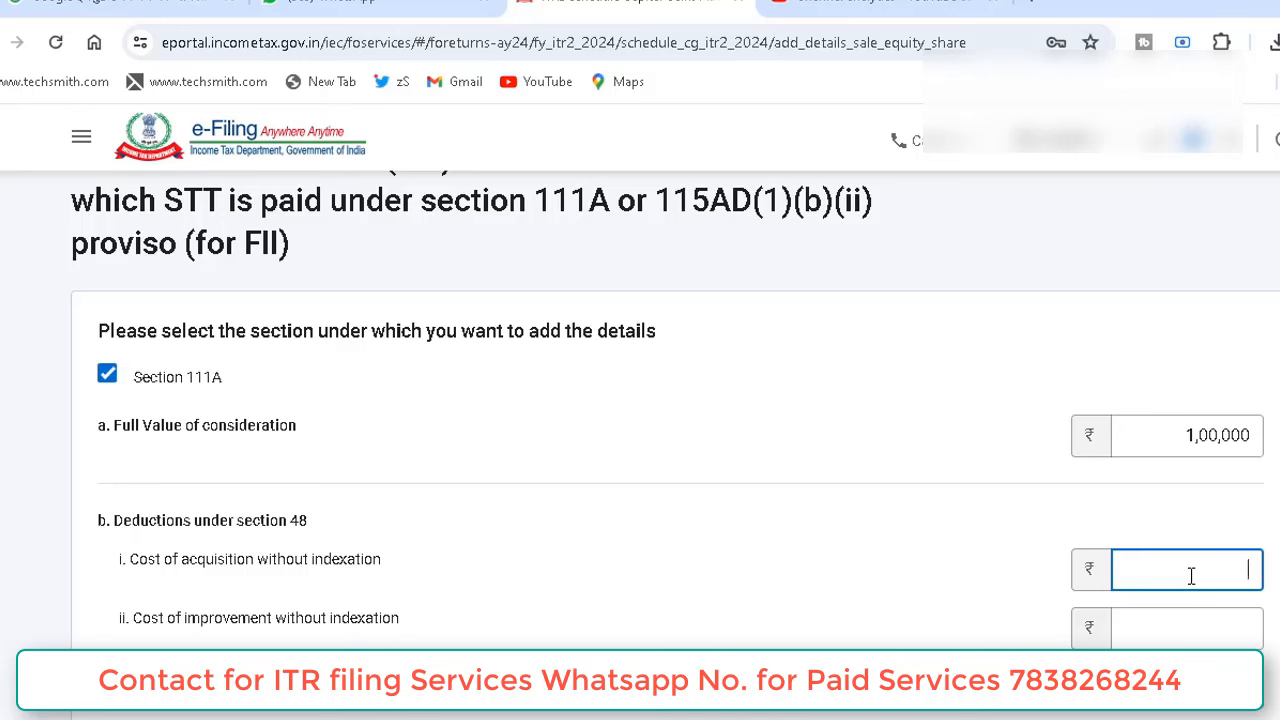
type("55,000")
scroll(1040, 583, "down", 4)
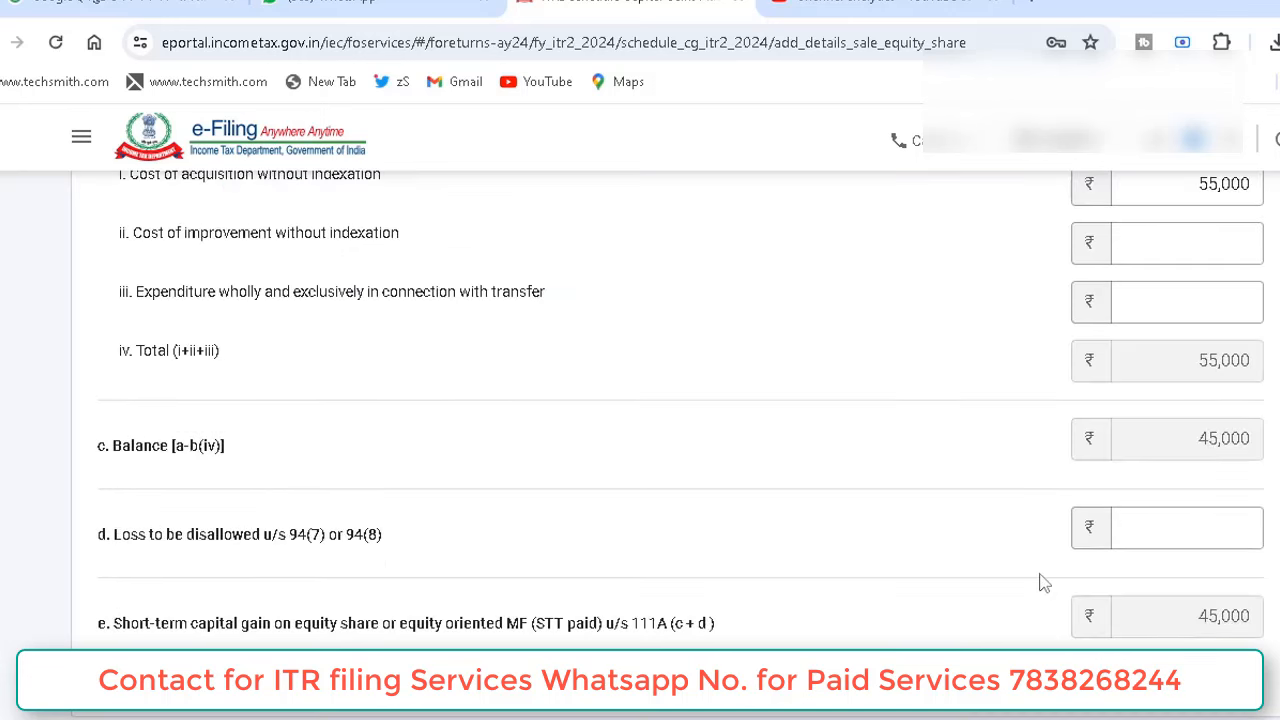
scroll(1040, 583, "down", 2)
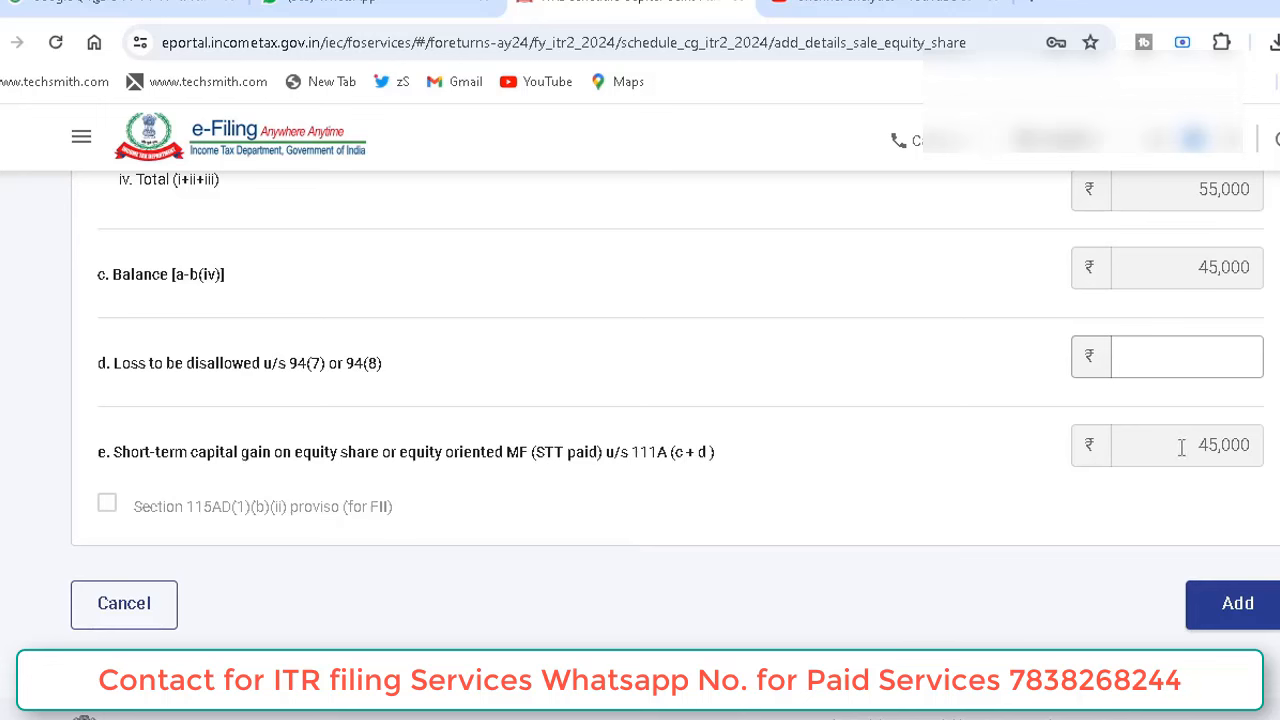
left_click(1191, 340)
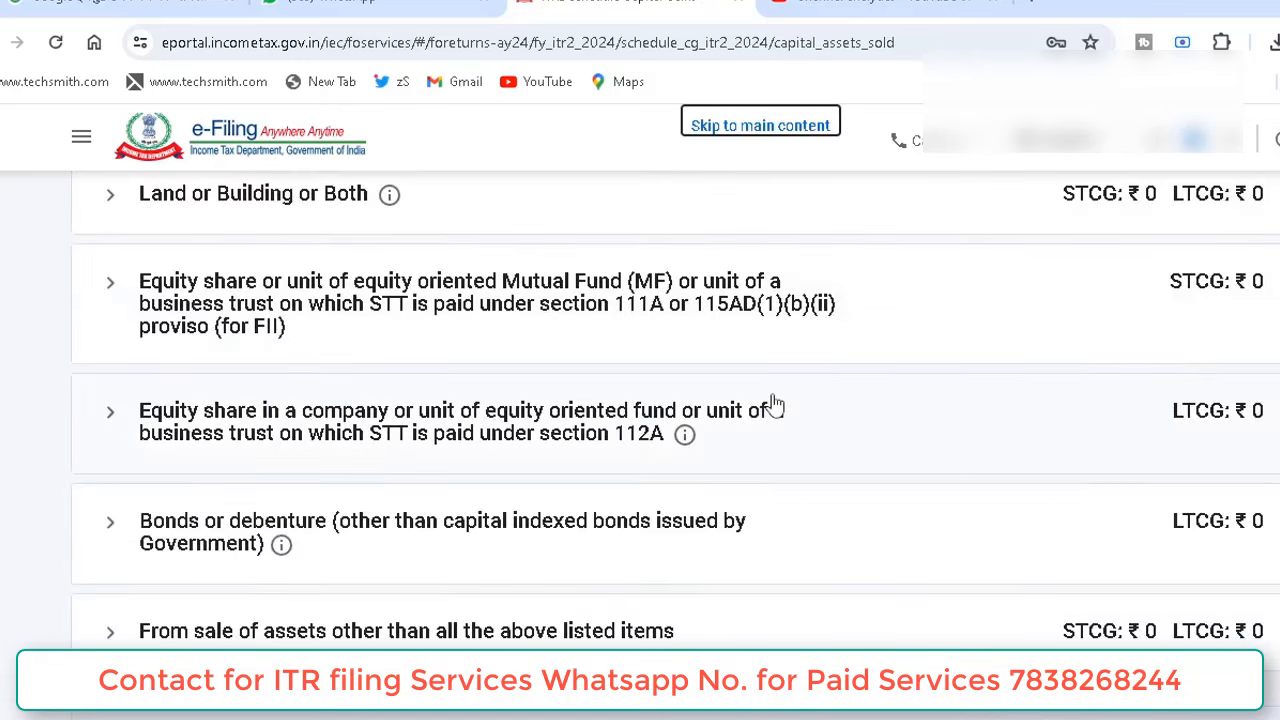
Open the details form for equity shares or equity oriented fund units with STT paid under section 112A.
scroll(775, 405, "down", 1)
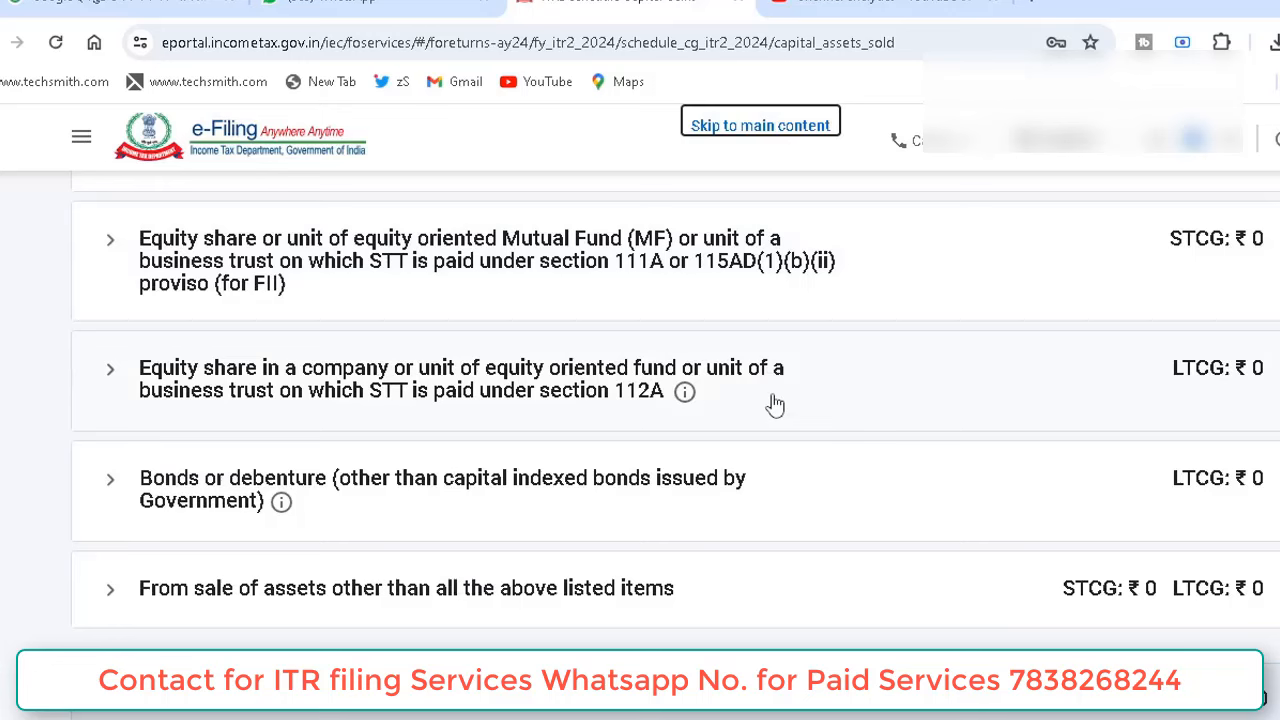
left_click(540, 386)
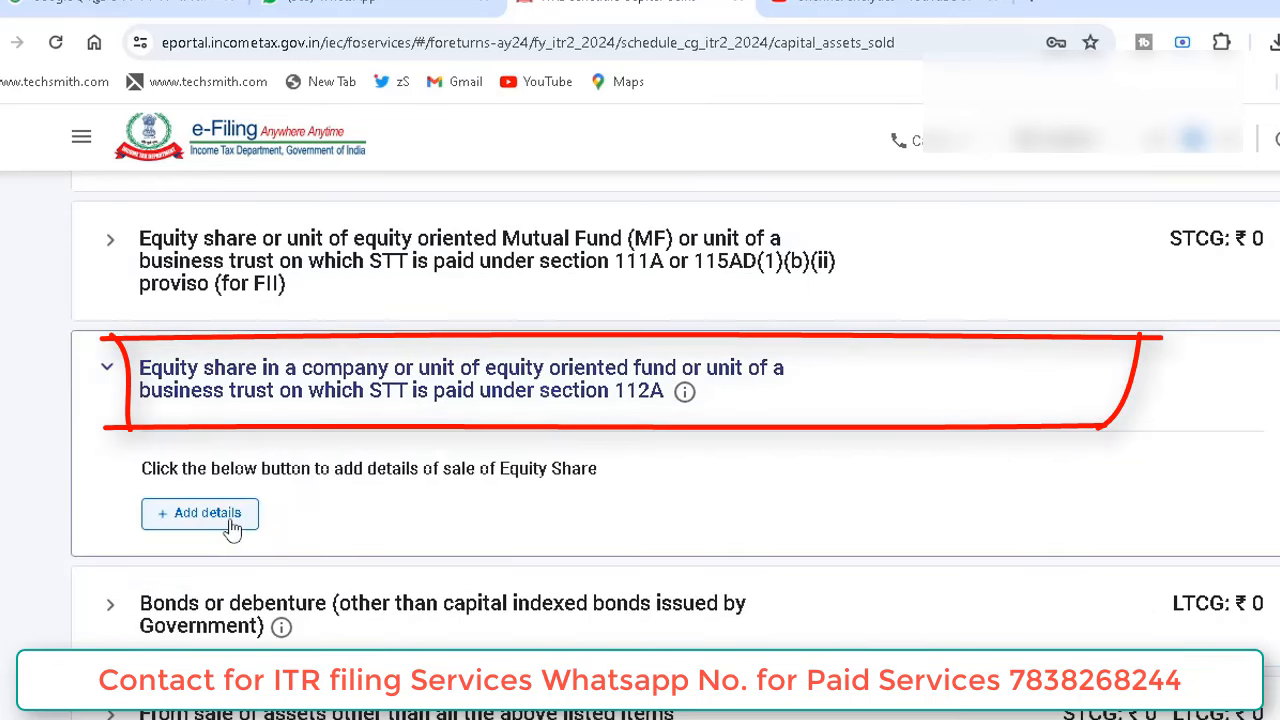
left_click(232, 528)
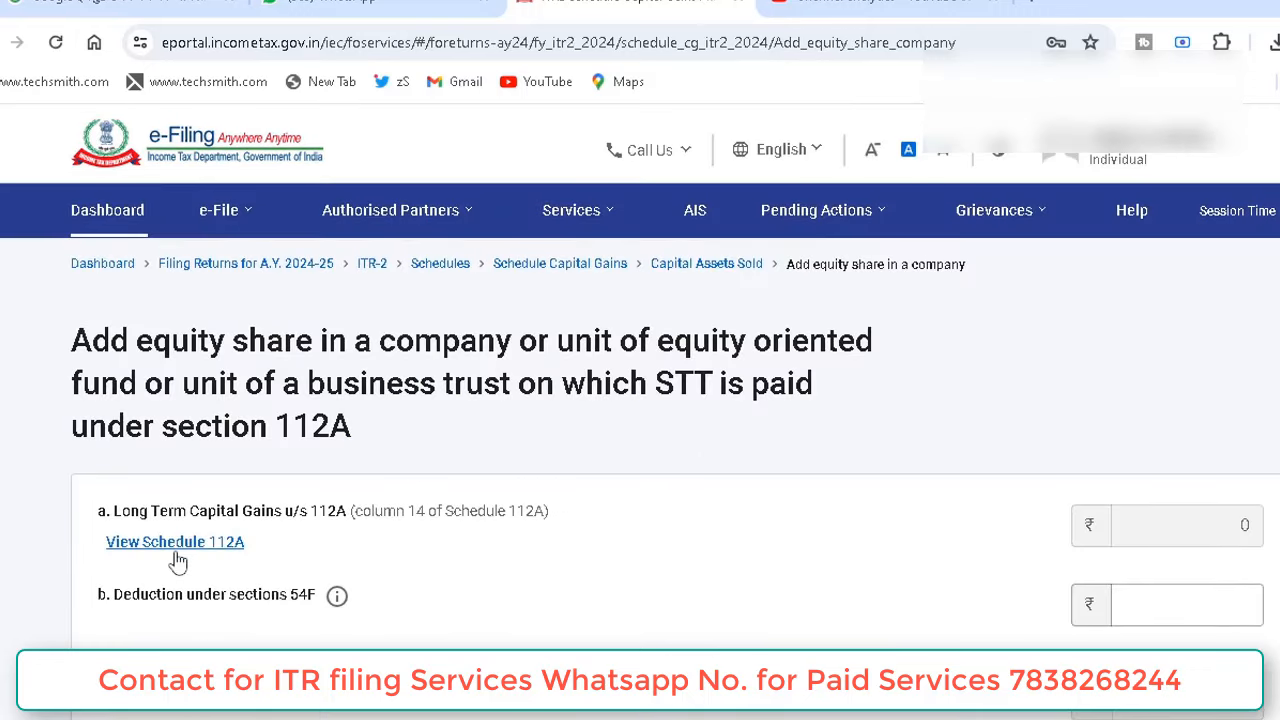
Open Schedule 112A and start a new entry for shares or units acquired After 31st January, 2018.
left_click(176, 550)
left_click(166, 546)
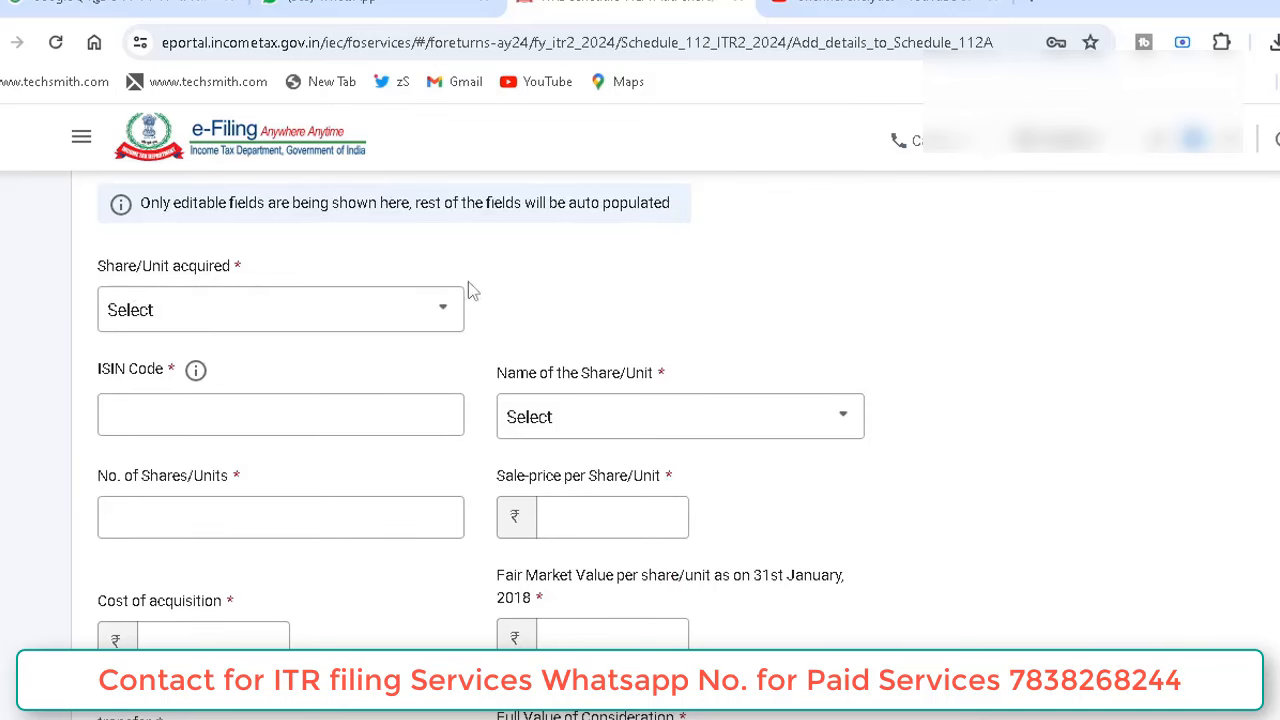
left_click(443, 318)
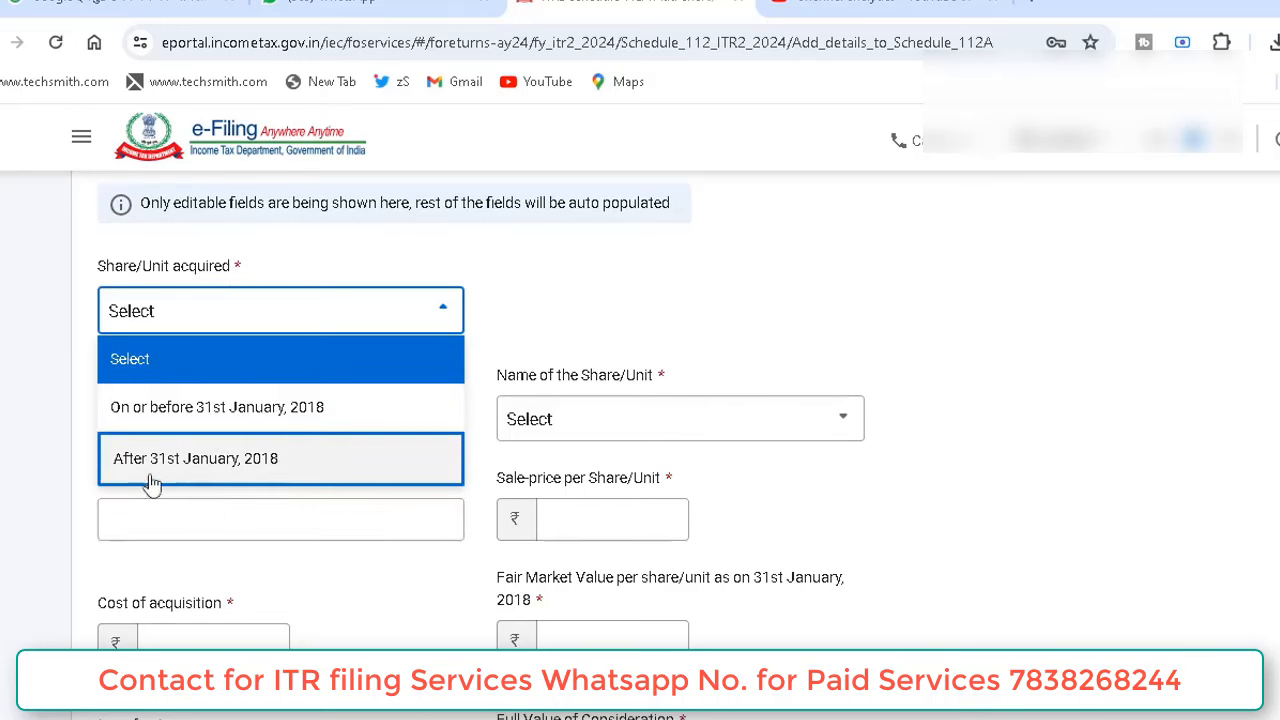
left_click(342, 466)
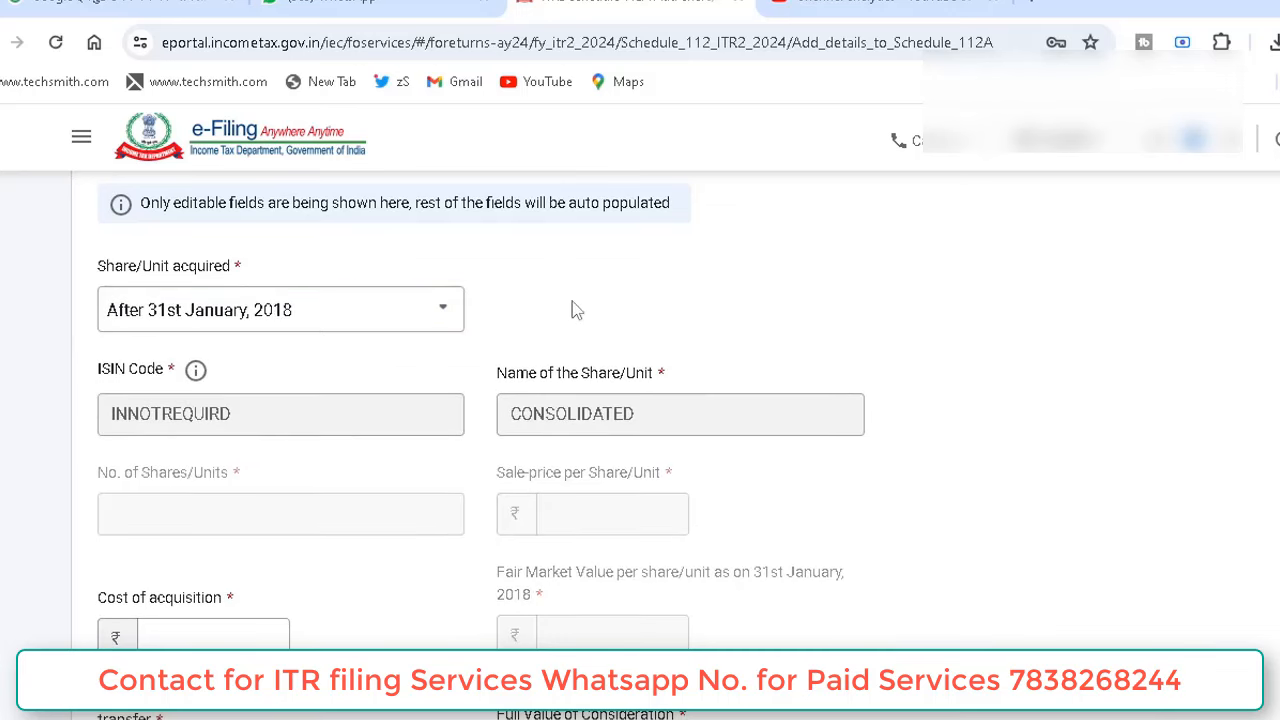
Enter 2,00,000 as full value of consideration, 1,00,000 as cost of acquisition and 5,000 as transfer expenditure, and add the Schedule 112A entry.
scroll(571, 306, "down", 2)
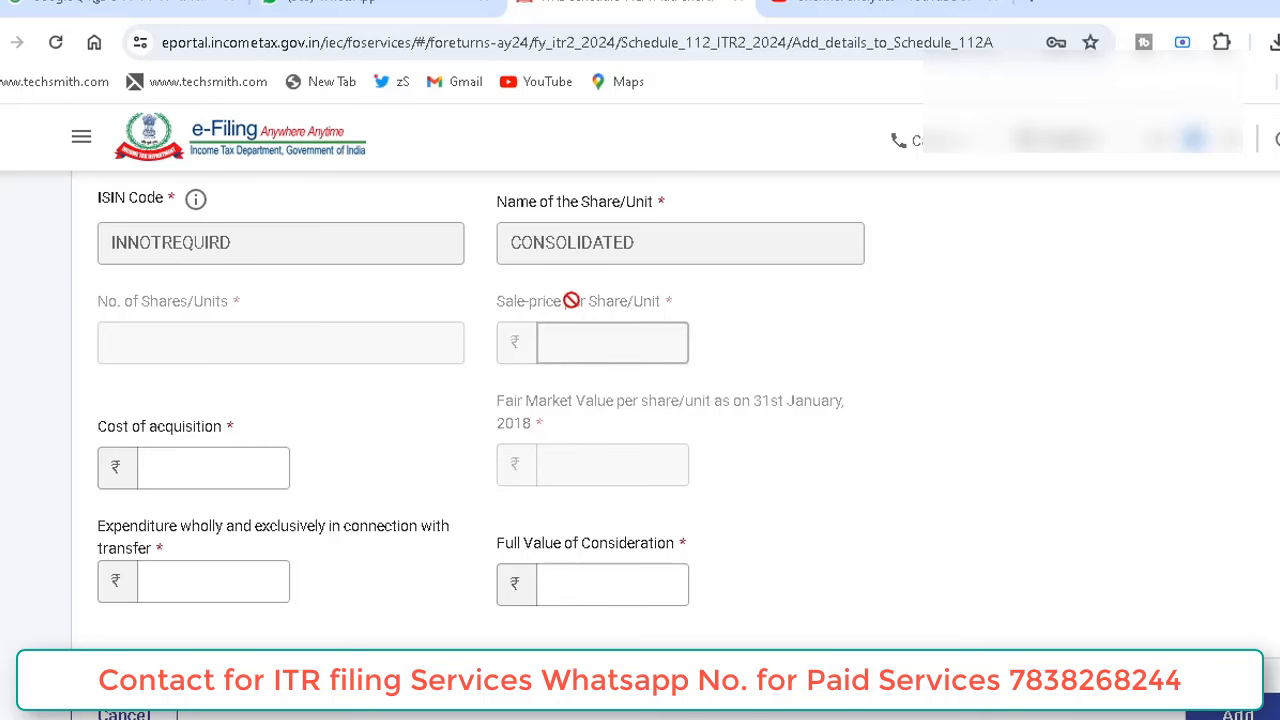
scroll(571, 300, "down", 1)
left_click(597, 466)
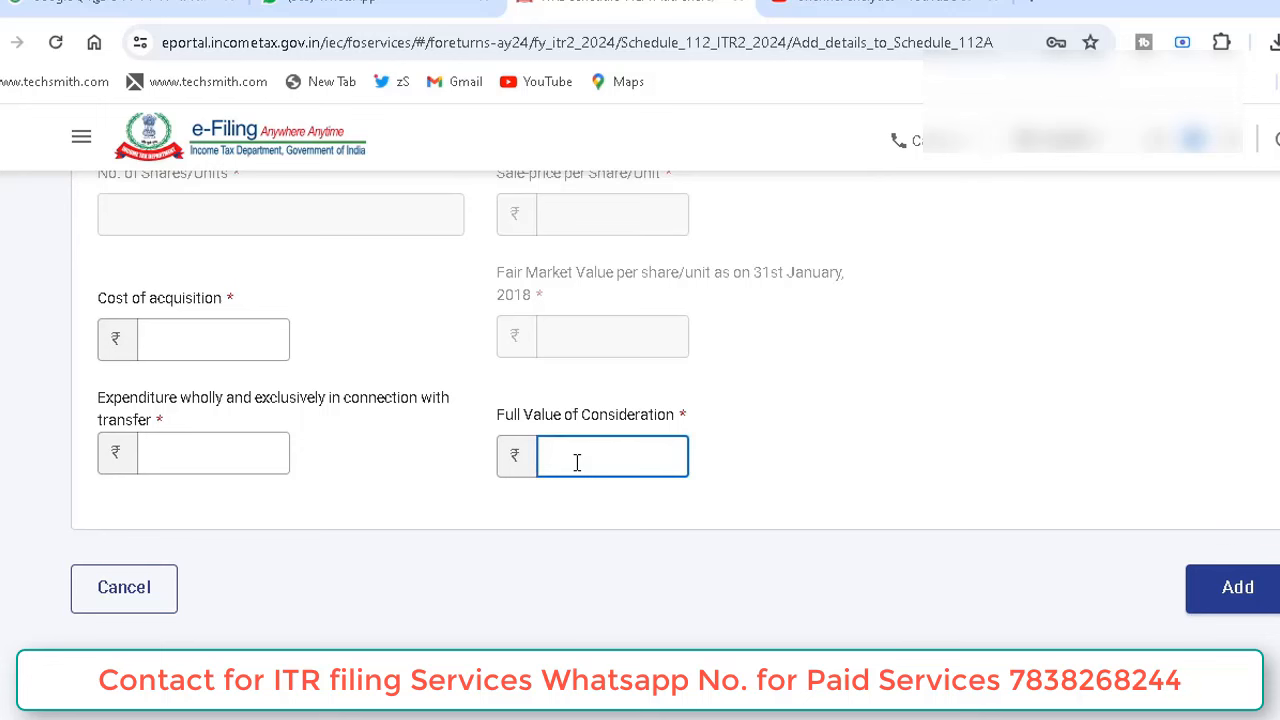
type("200000")
left_click(246, 333)
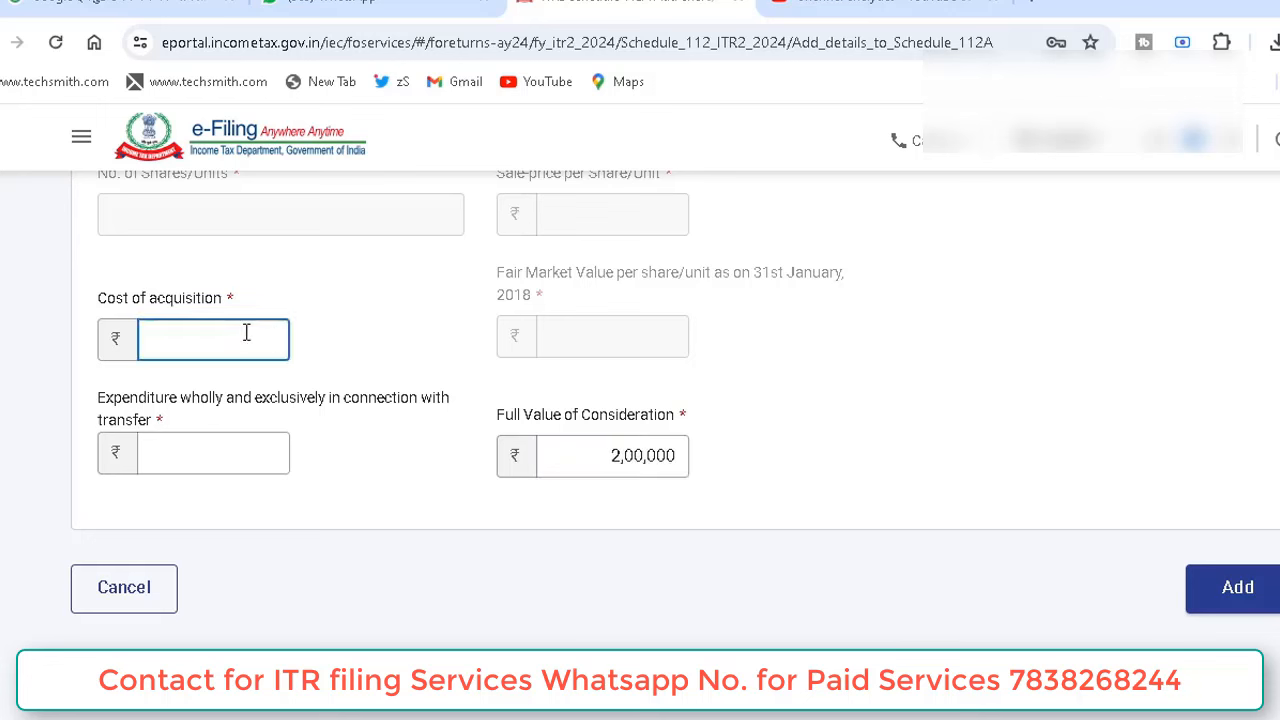
type("1,00,00")
type("0")
left_click(210, 472)
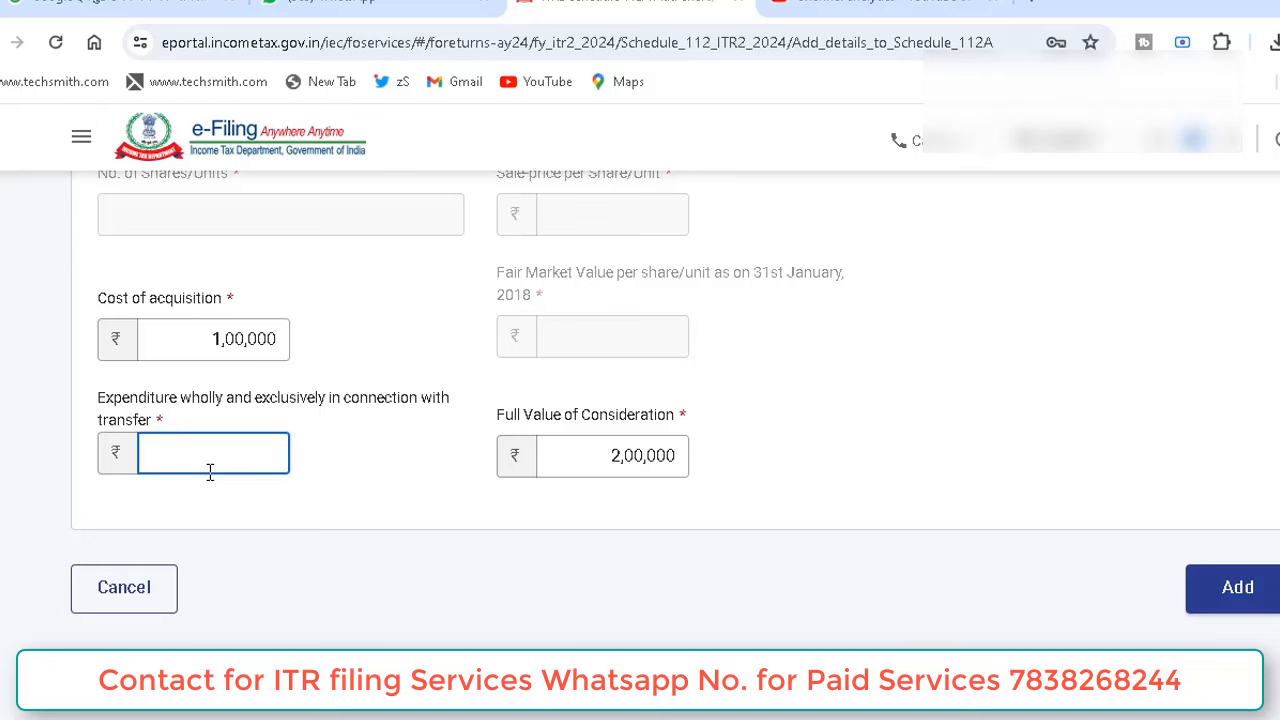
type("5000")
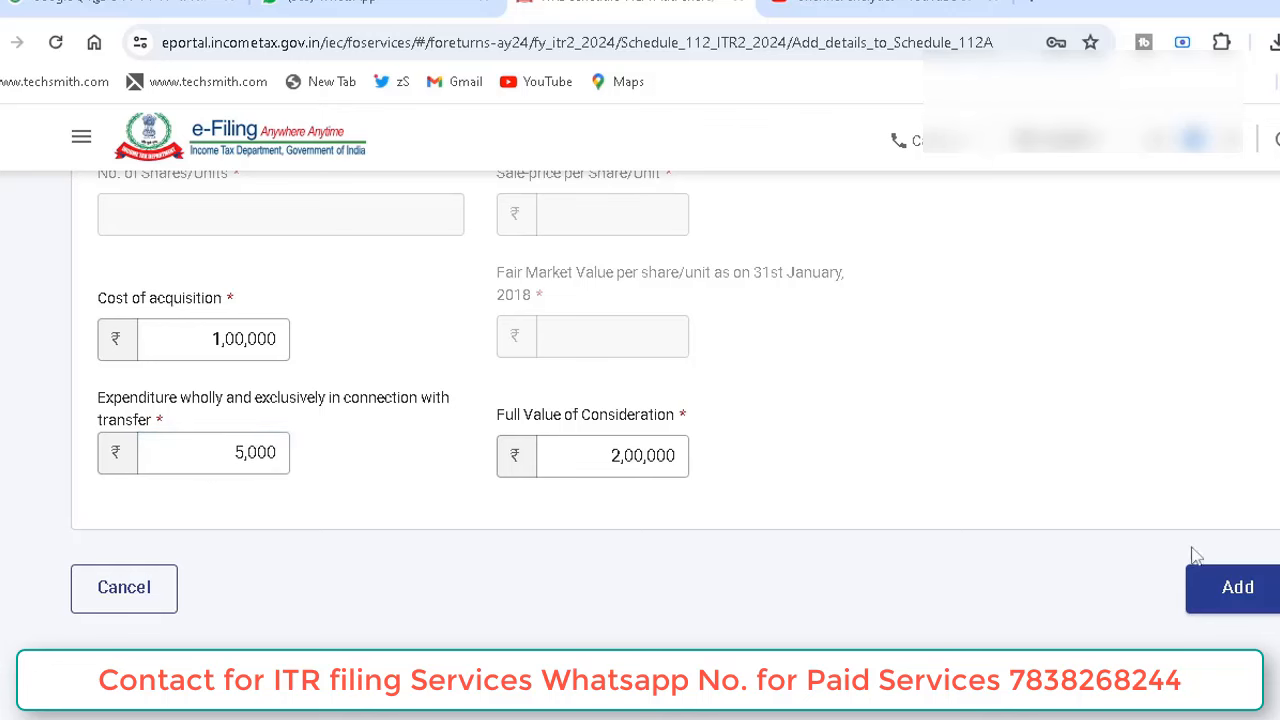
left_click(1256, 591)
Review the deductions and balance columns of the new entry and confirm Schedule 112A.
scroll(675, 450, "down", 2)
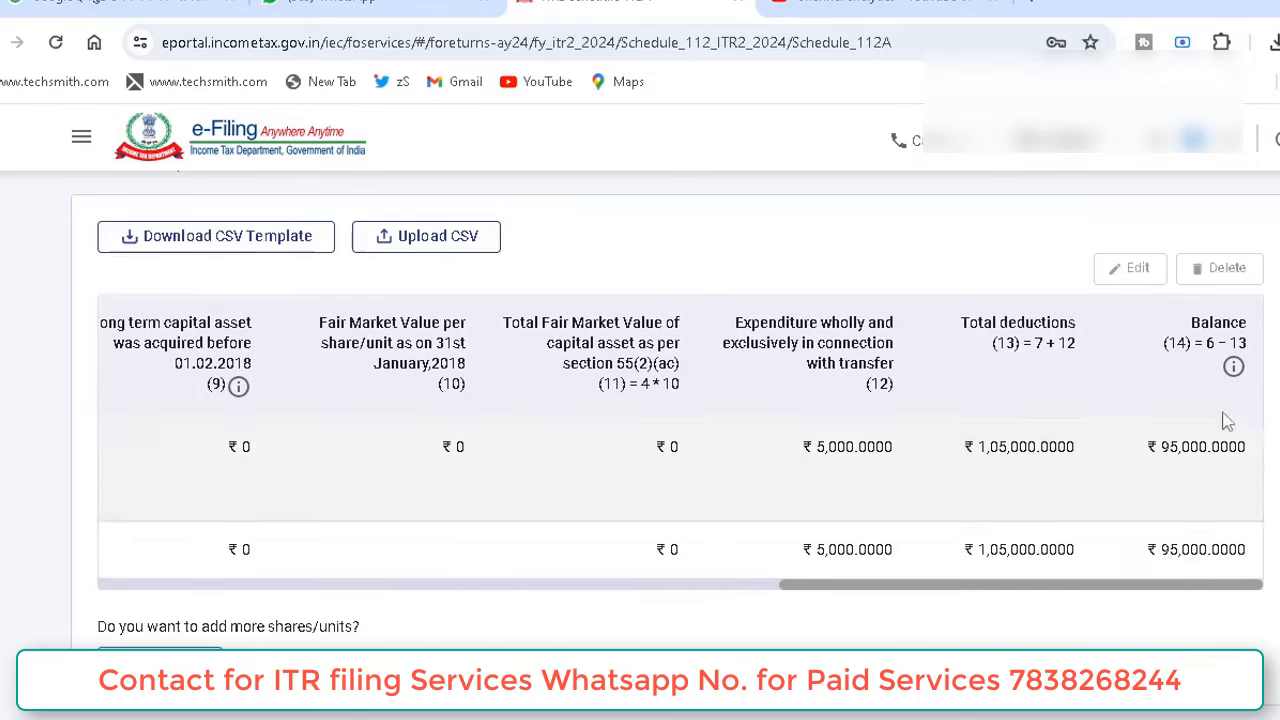
scroll(1250, 563, "down", 2)
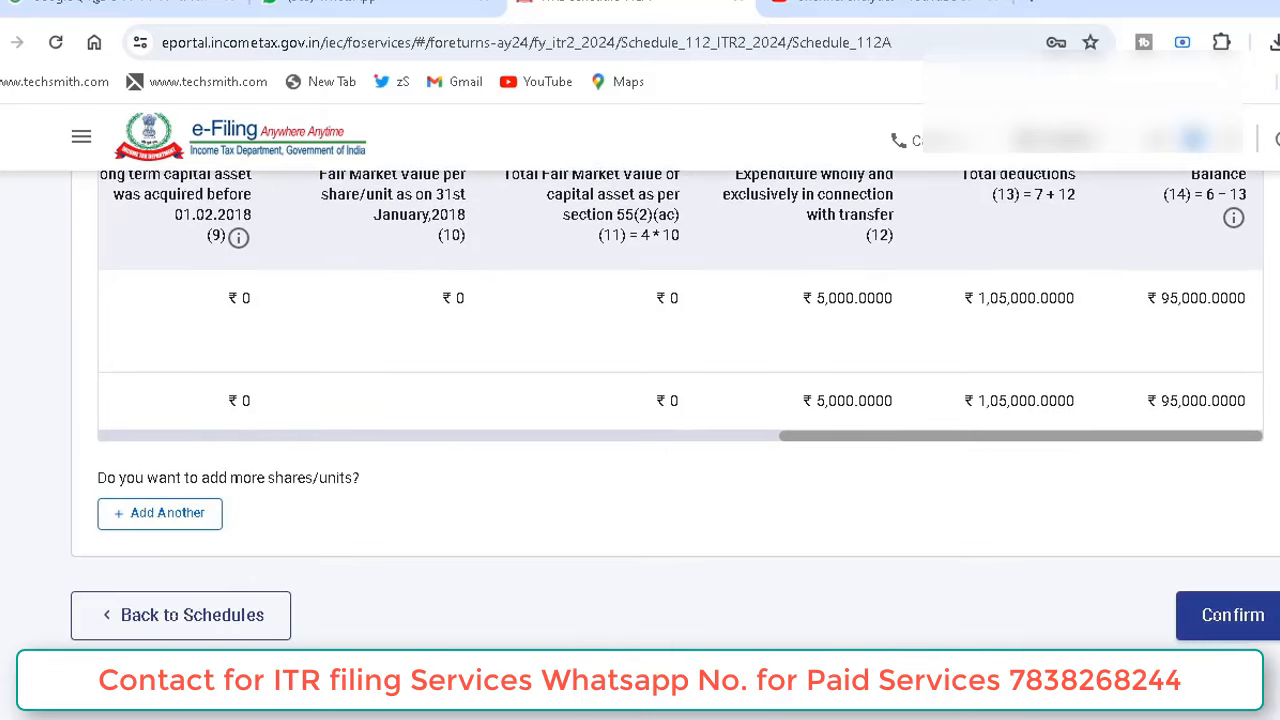
left_click(1240, 620)
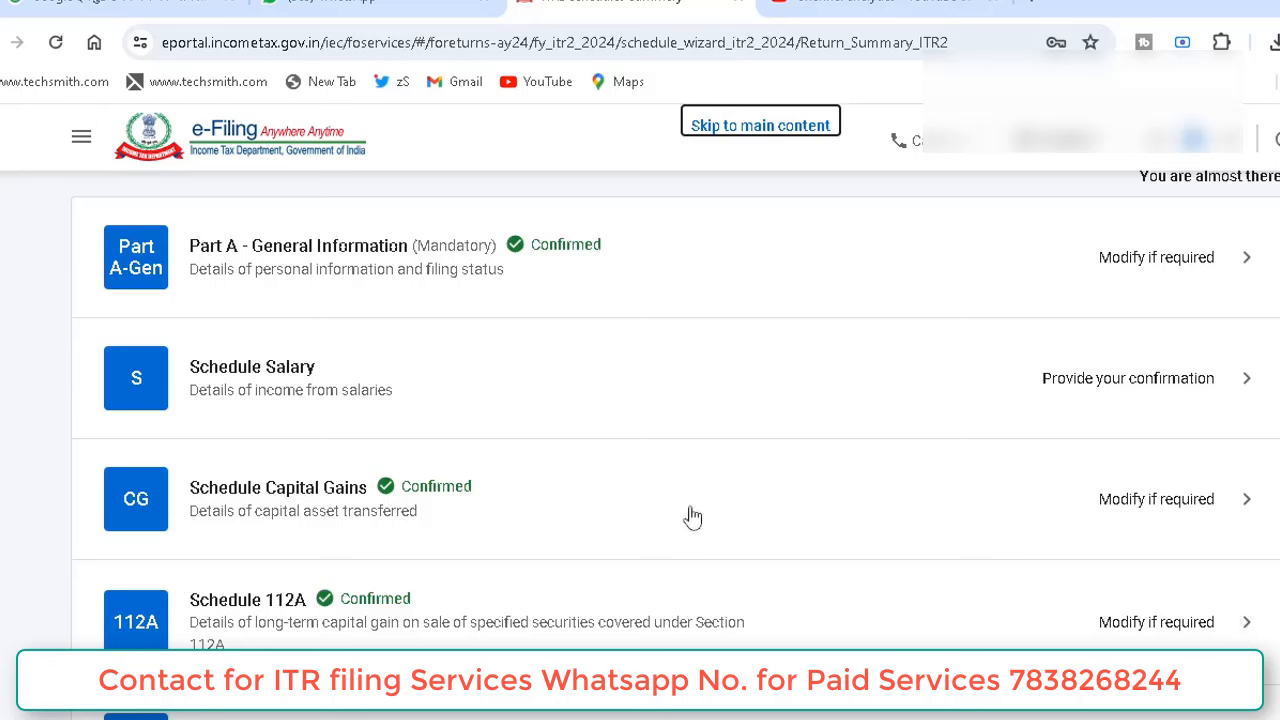
Reopen Schedule Capital Gains and start editing section F, the information about accrual/receipt of capital gain.
left_click(513, 520)
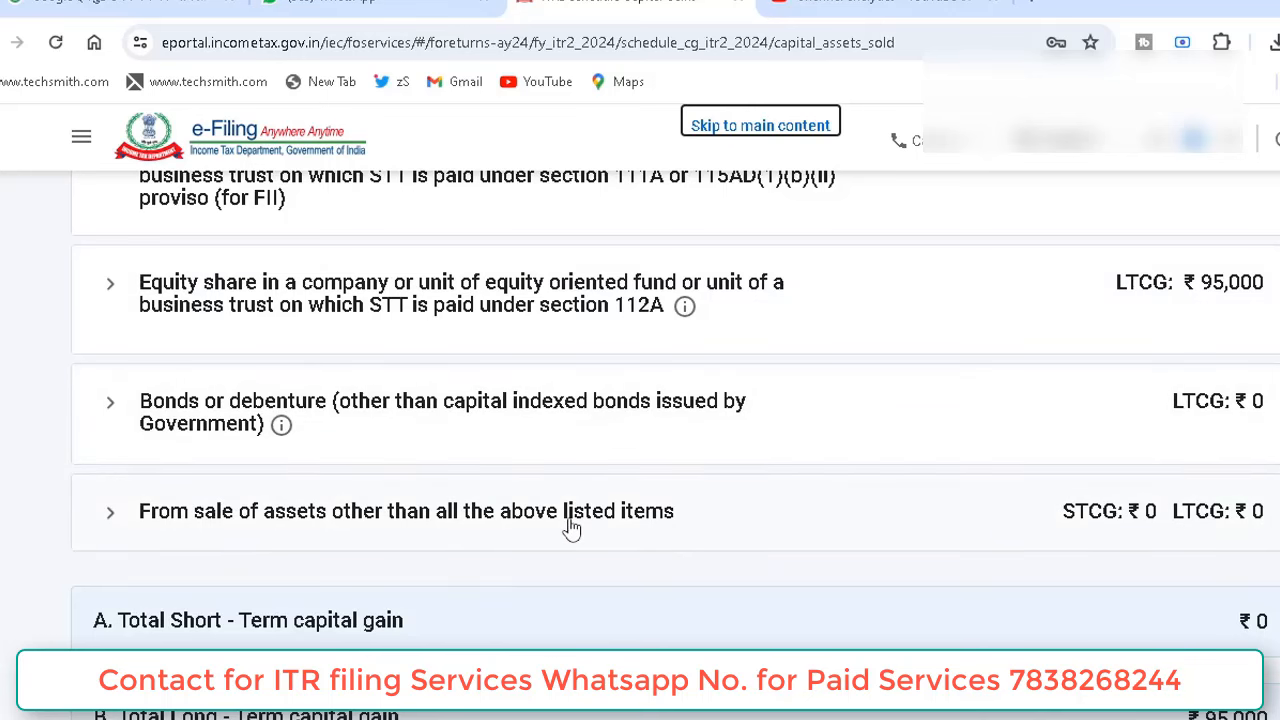
scroll(571, 528, "down", 5)
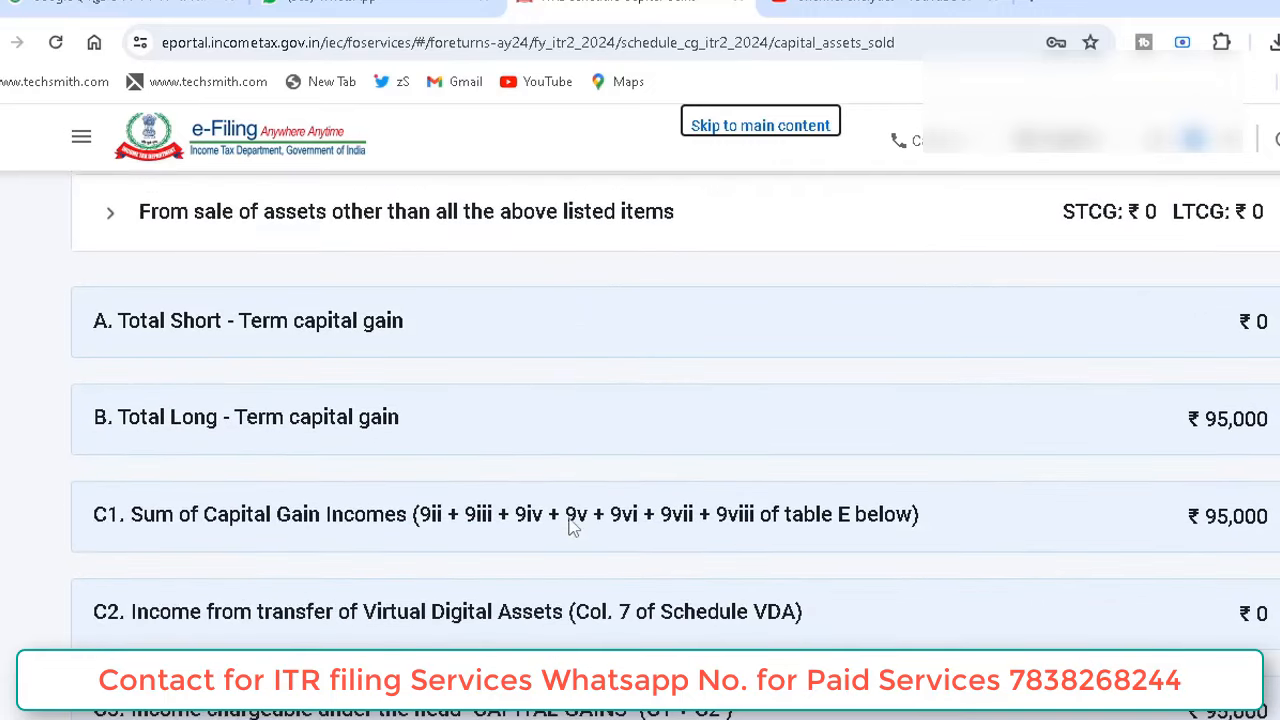
scroll(571, 528, "down", 2)
scroll(571, 528, "down", 7)
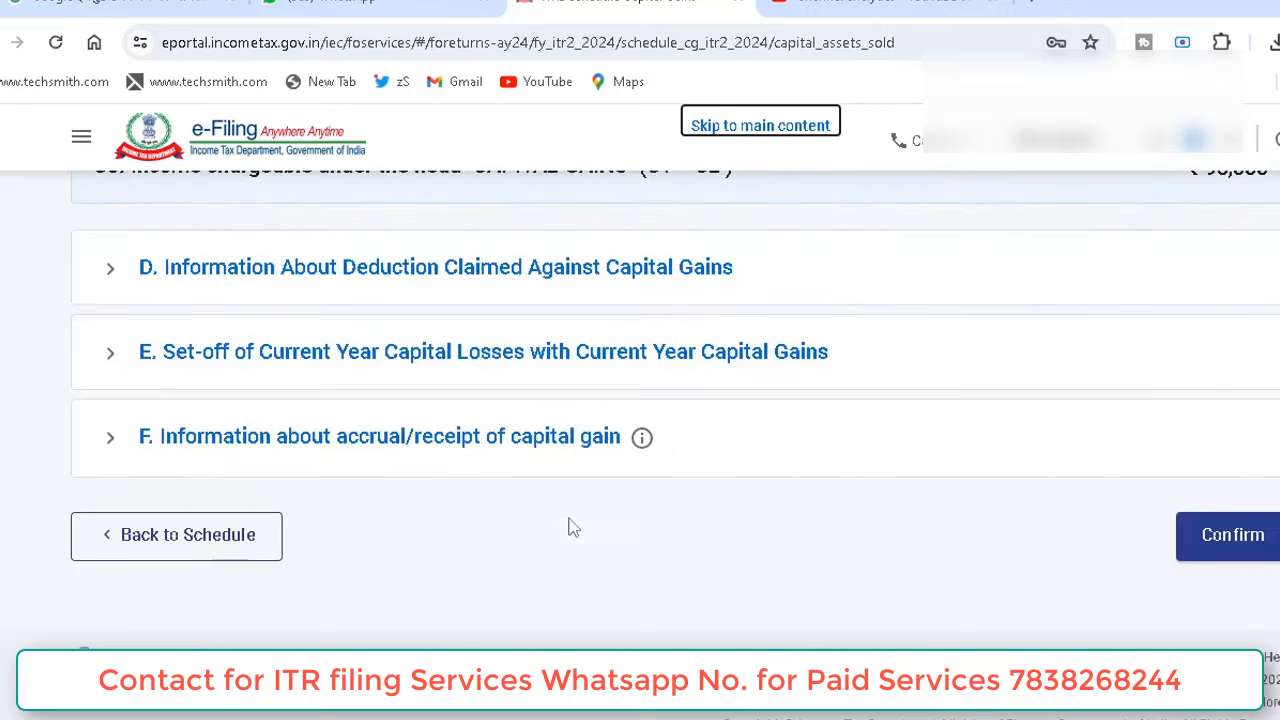
left_click(466, 460)
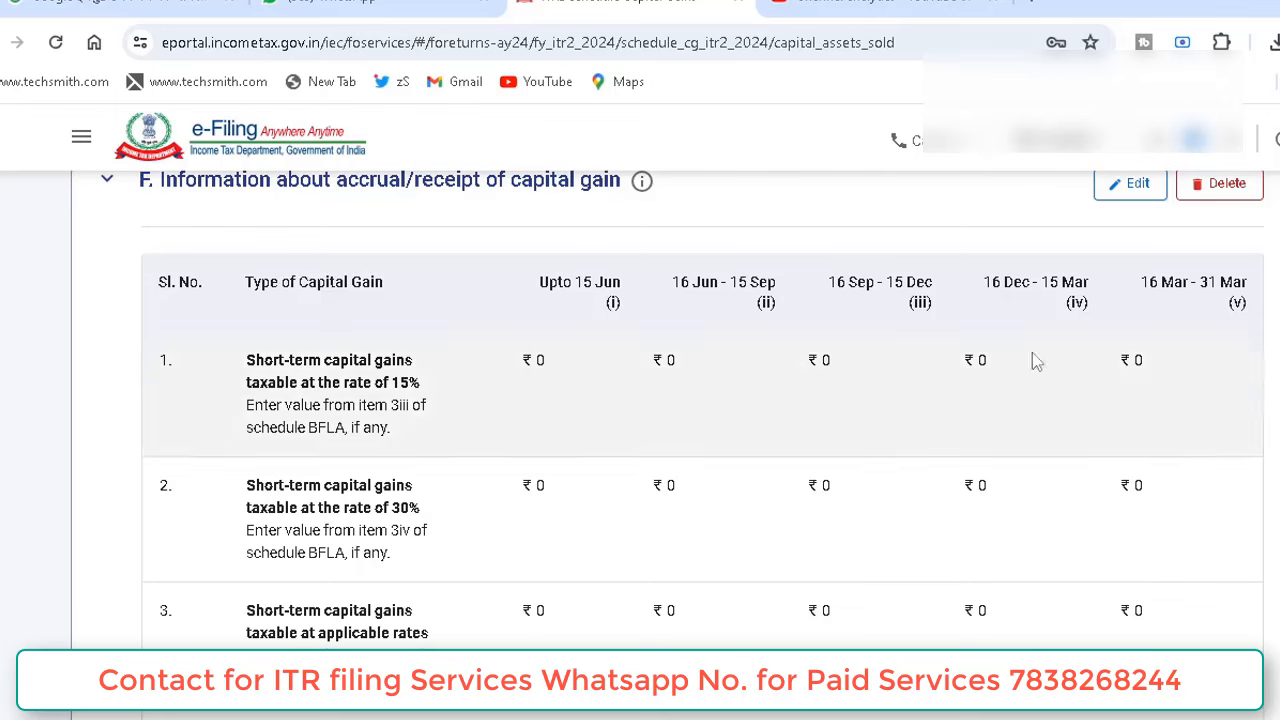
left_click(1134, 186)
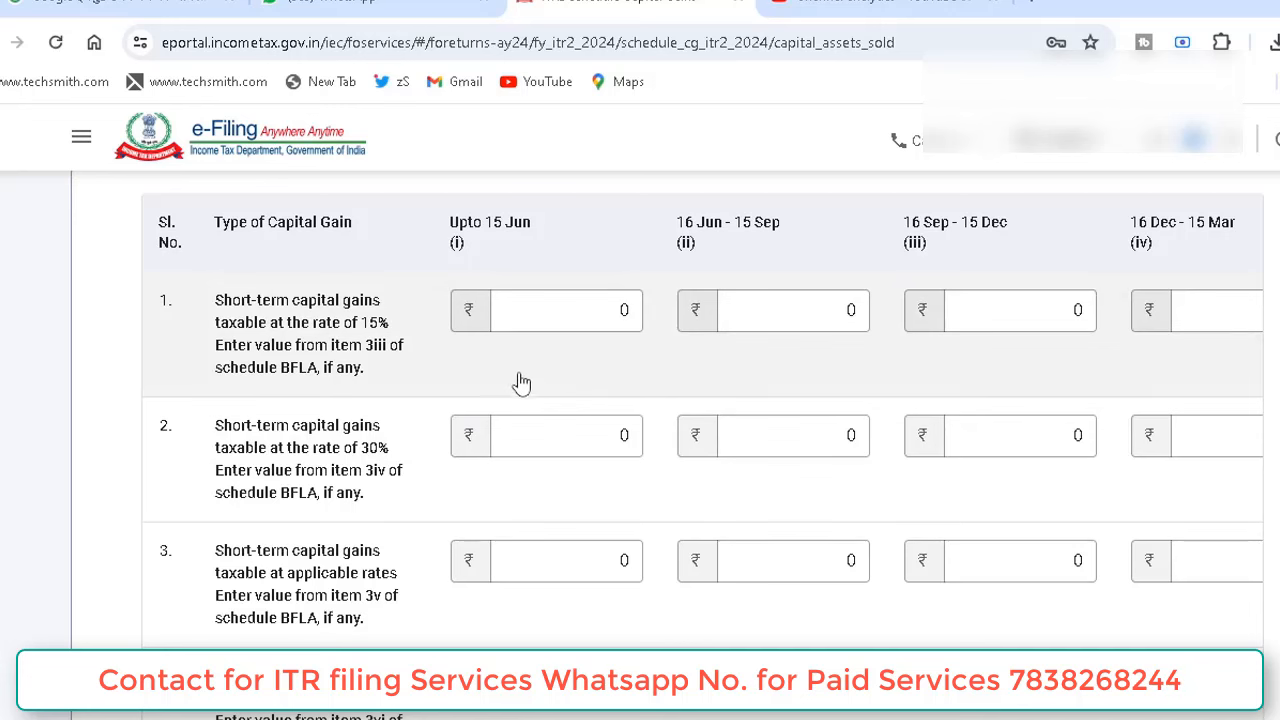
Clear the Upto 15 Jun amount for 15% short-term gains, review the period-wise gains, and confirm Schedule Capital Gains.
left_click(563, 310)
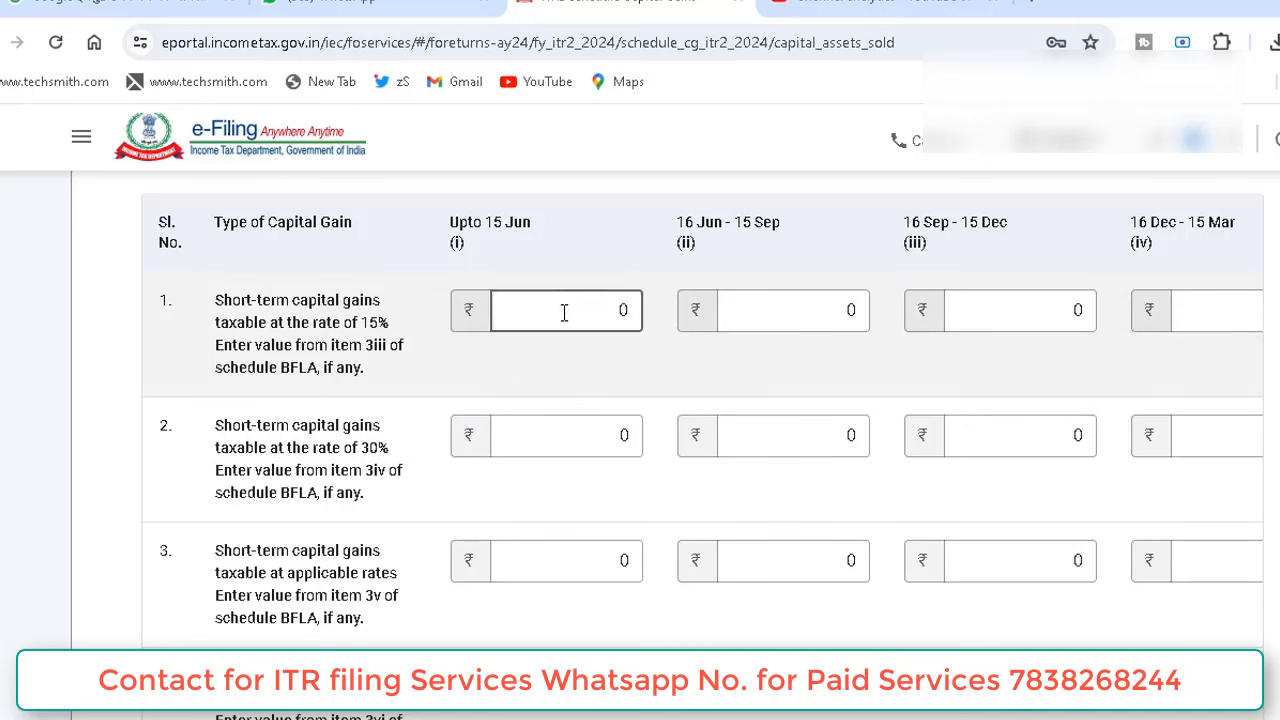
key("BackSpace")
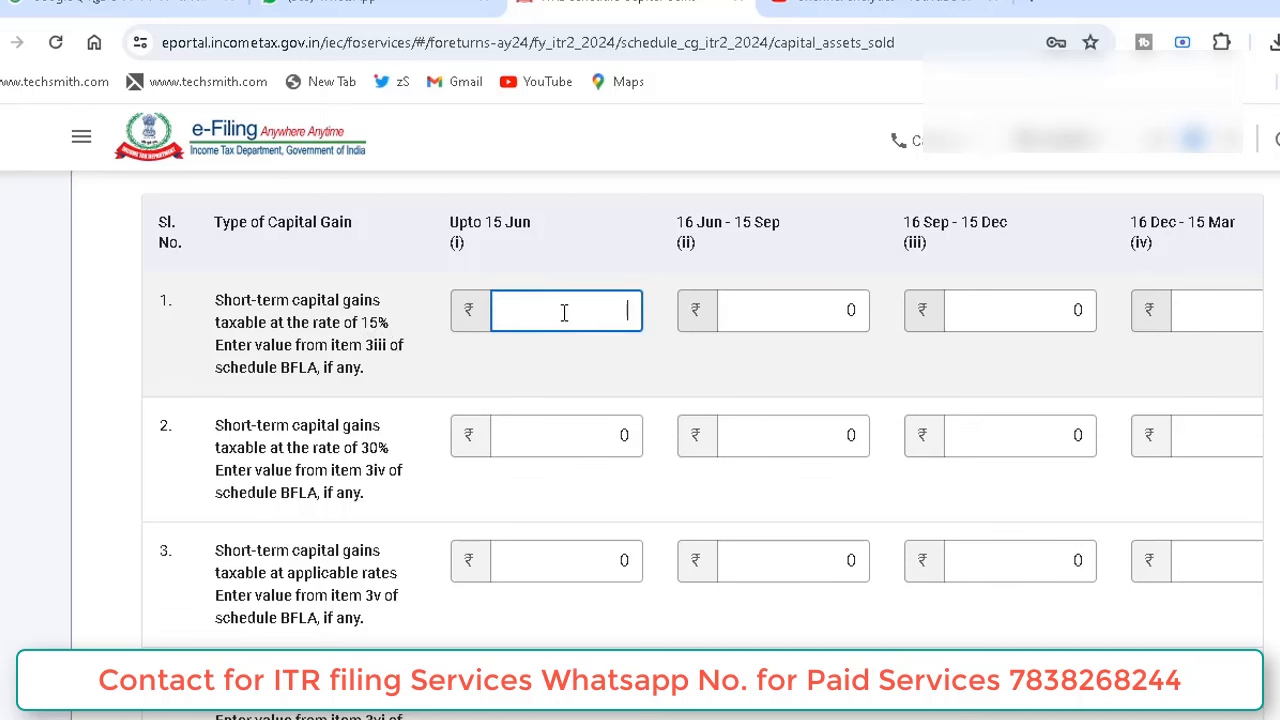
left_click(117, 446)
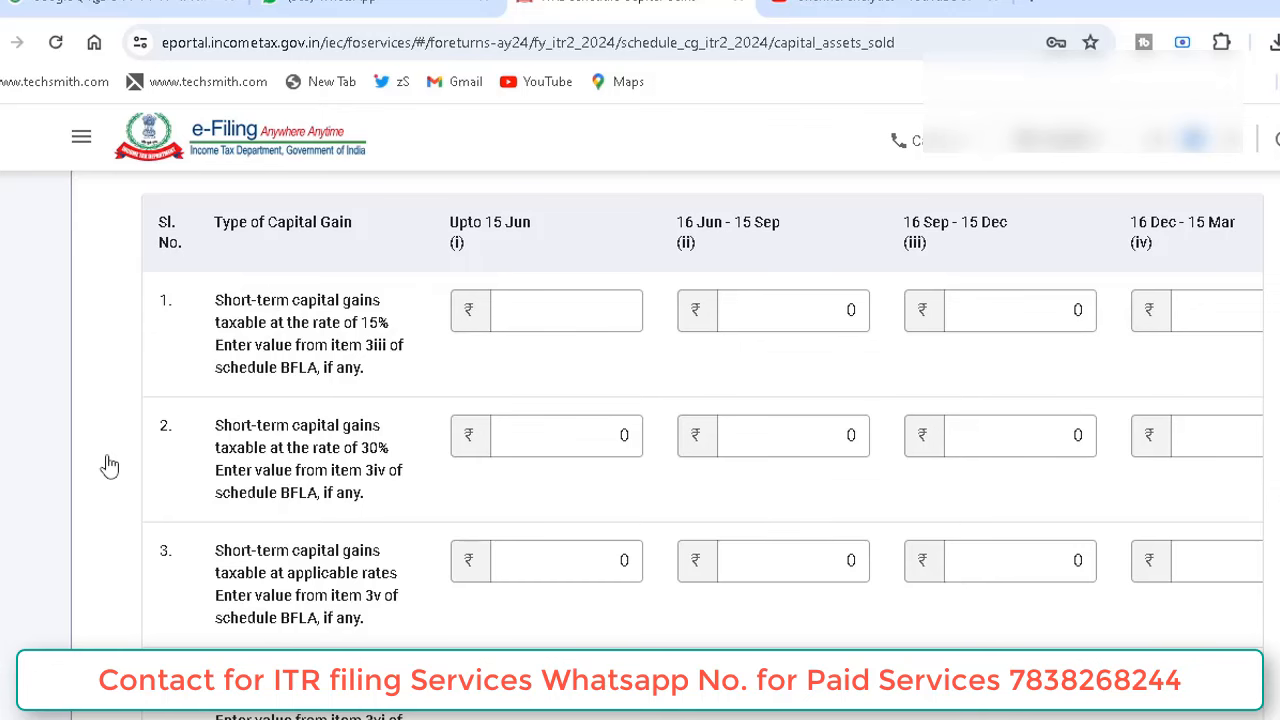
scroll(110, 466, "down", 2)
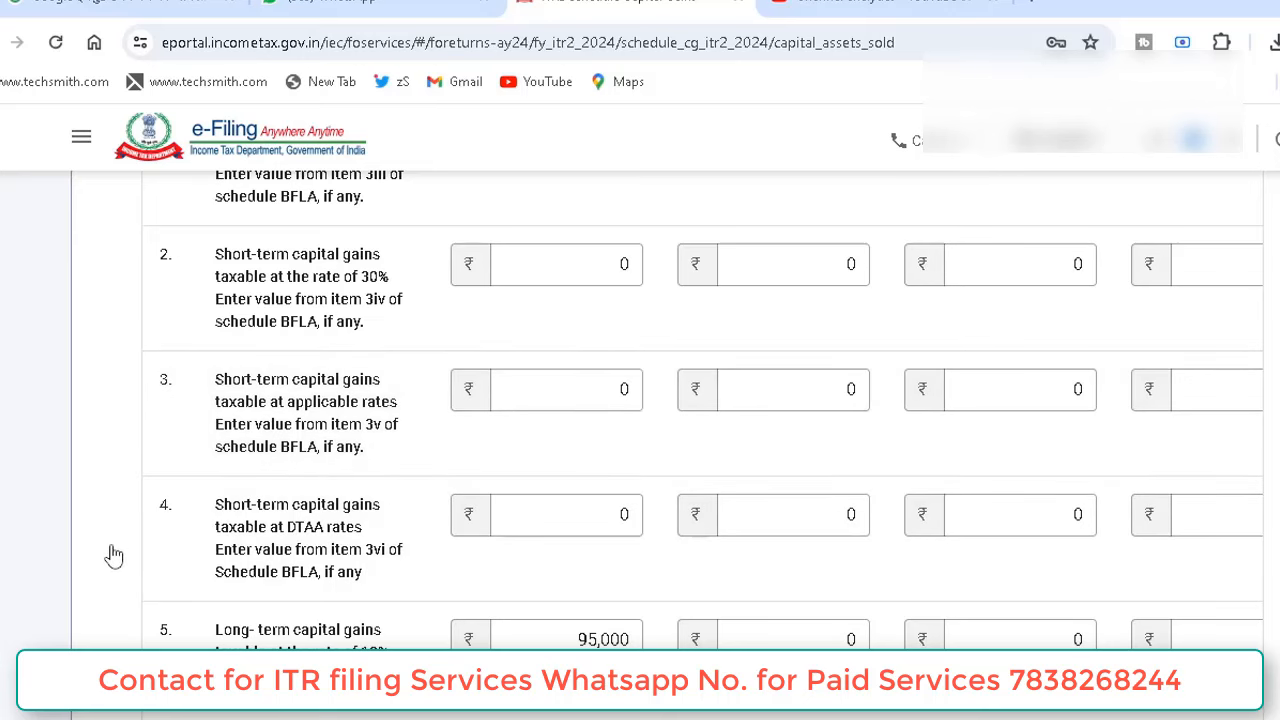
scroll(114, 555, "down", 2)
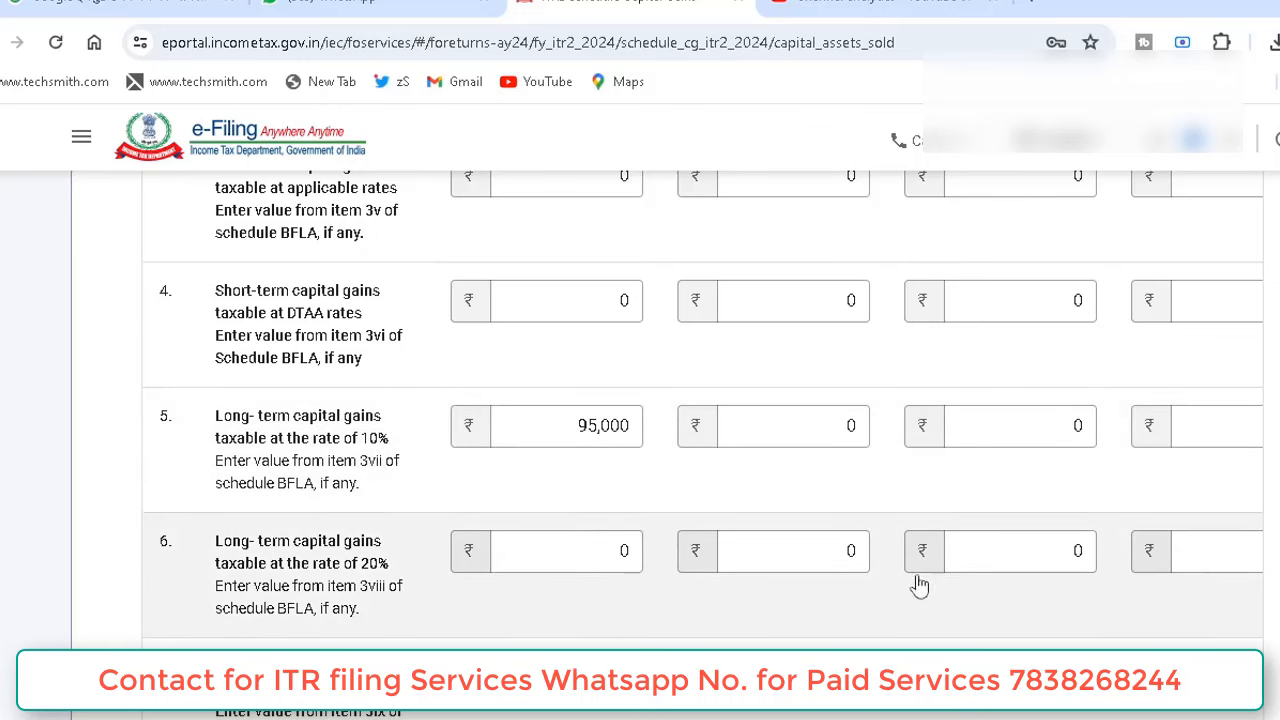
scroll(919, 587, "down", 5)
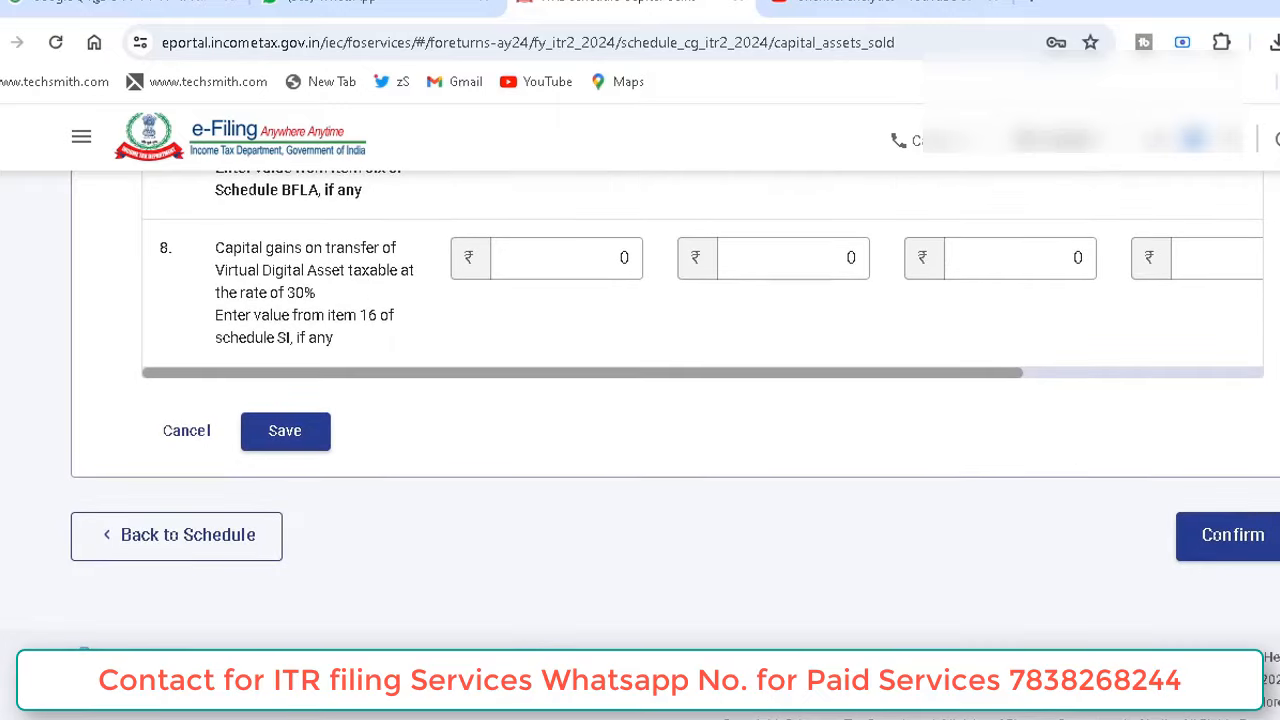
left_click(1237, 555)
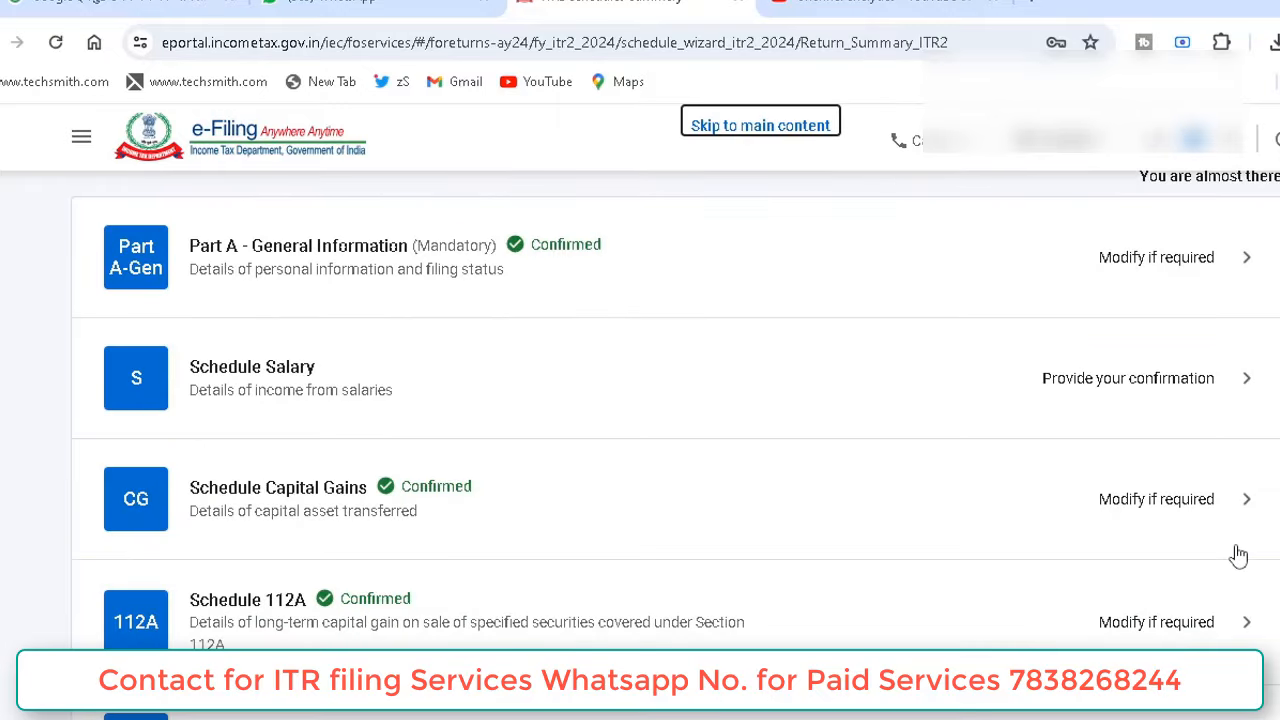
Examine the remaining schedules awaiting confirmation in the return summary, from Income from other sources through Part B - TTI.
scroll(1237, 555, "down", 2)
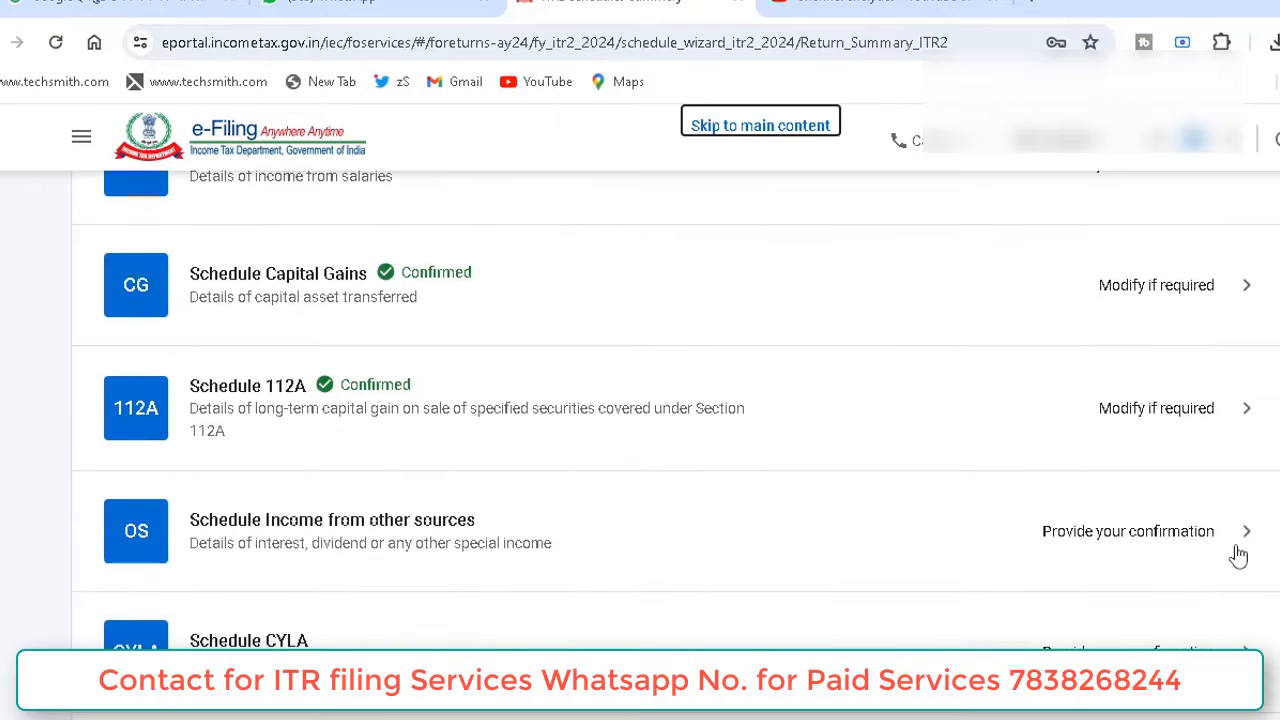
scroll(1238, 556, "down", 1)
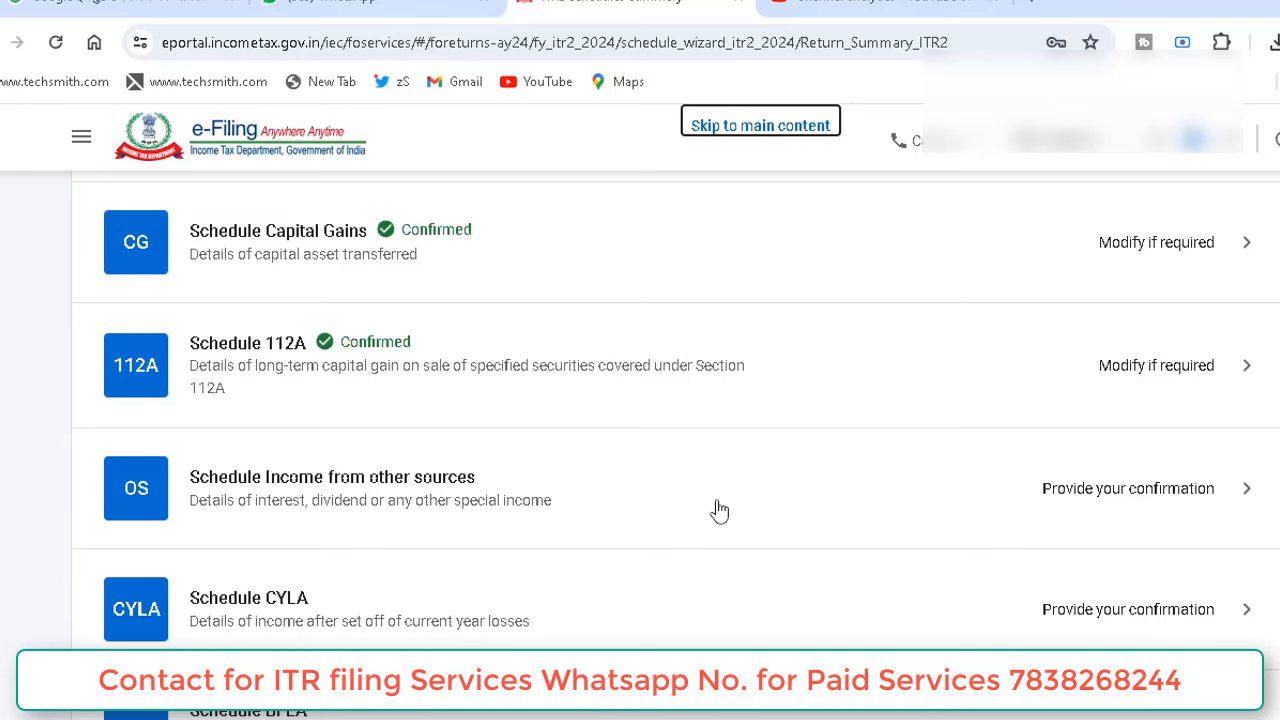
scroll(719, 510, "down", 3)
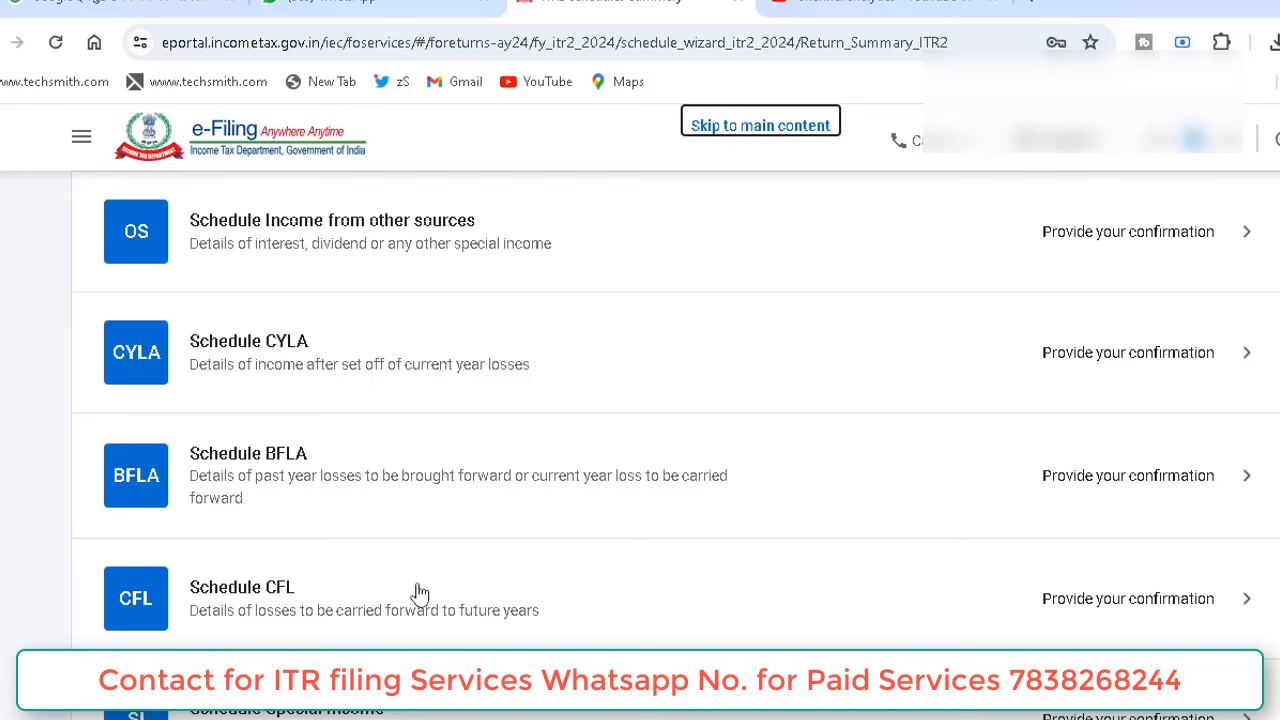
scroll(420, 594, "down", 1)
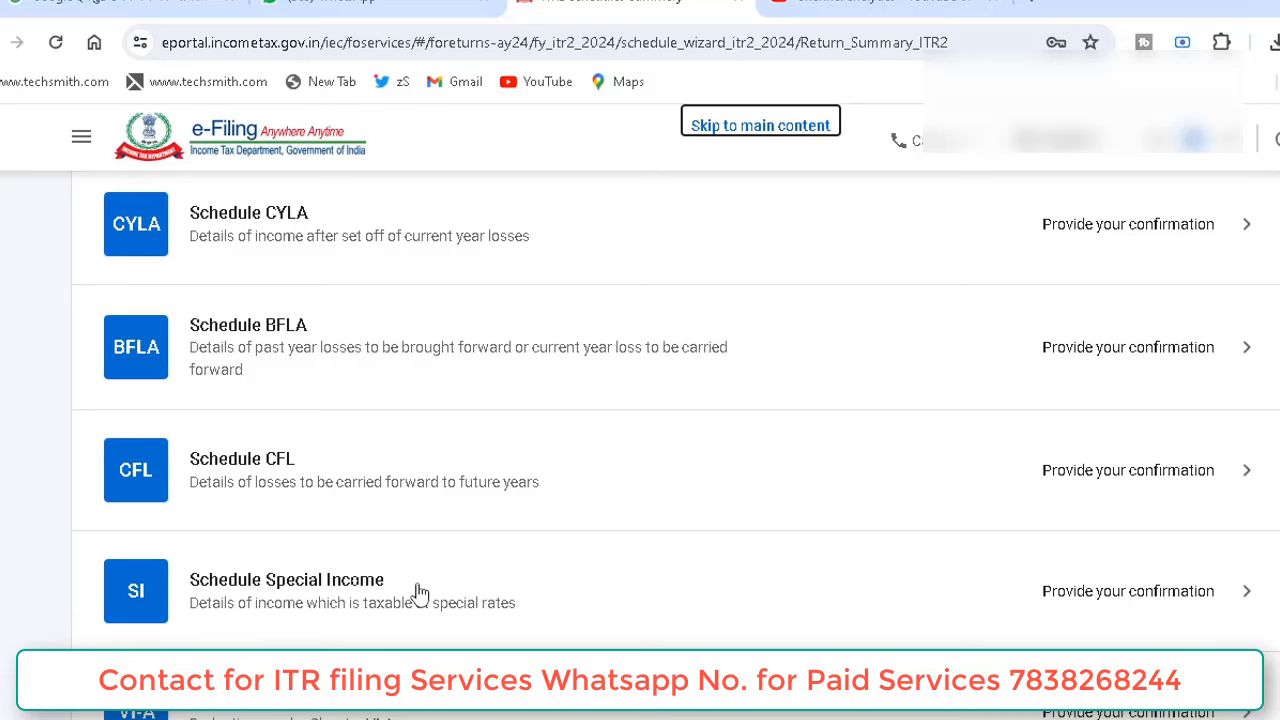
scroll(420, 594, "down", 2)
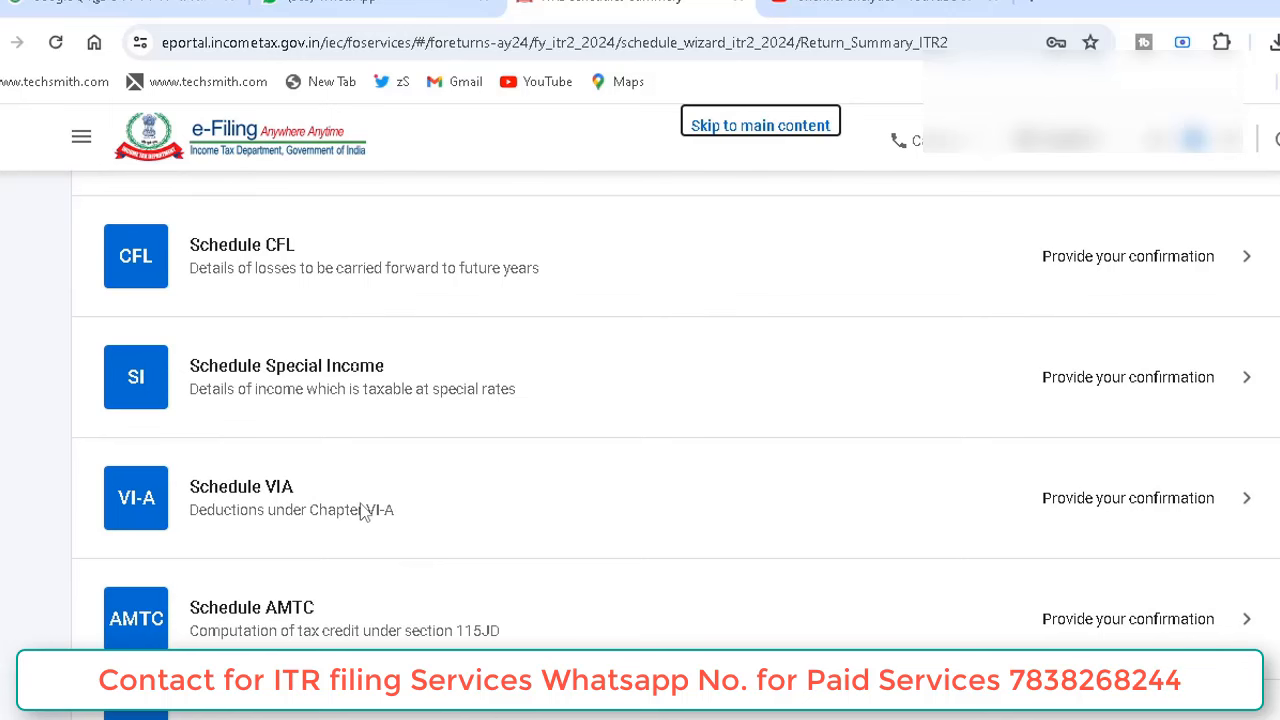
scroll(362, 510, "down", 2)
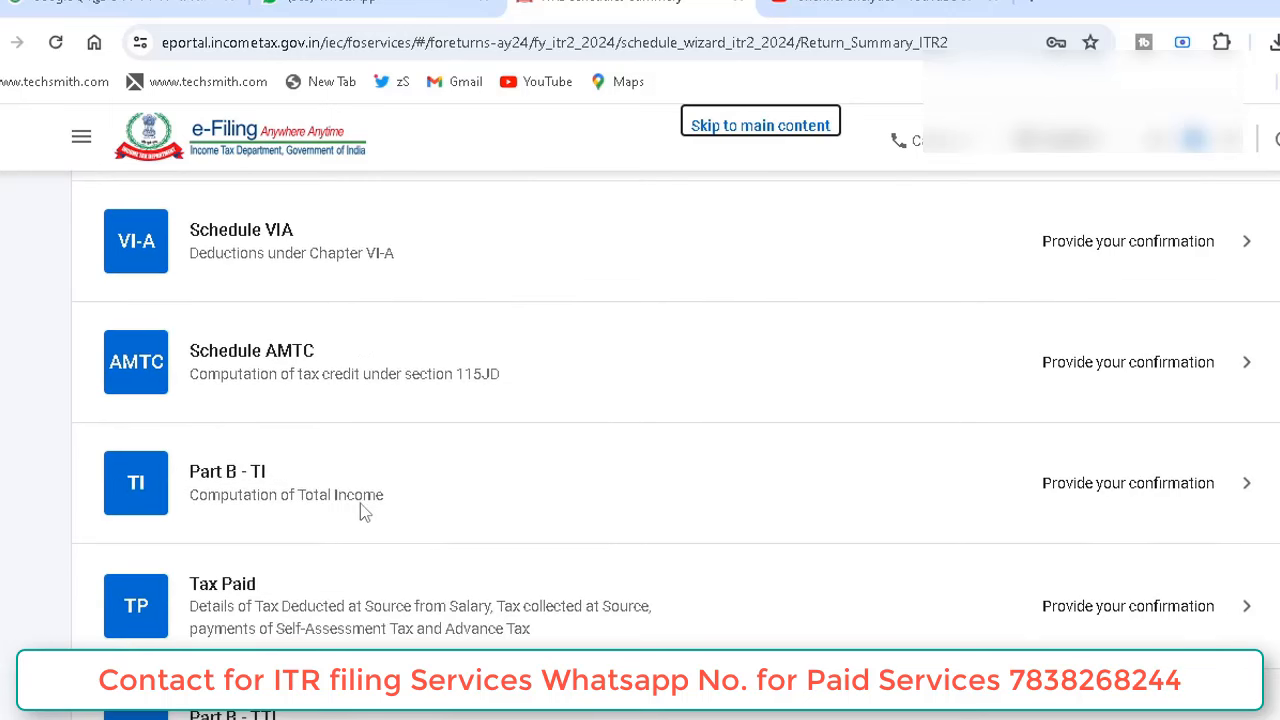
scroll(362, 505, "down", 1)
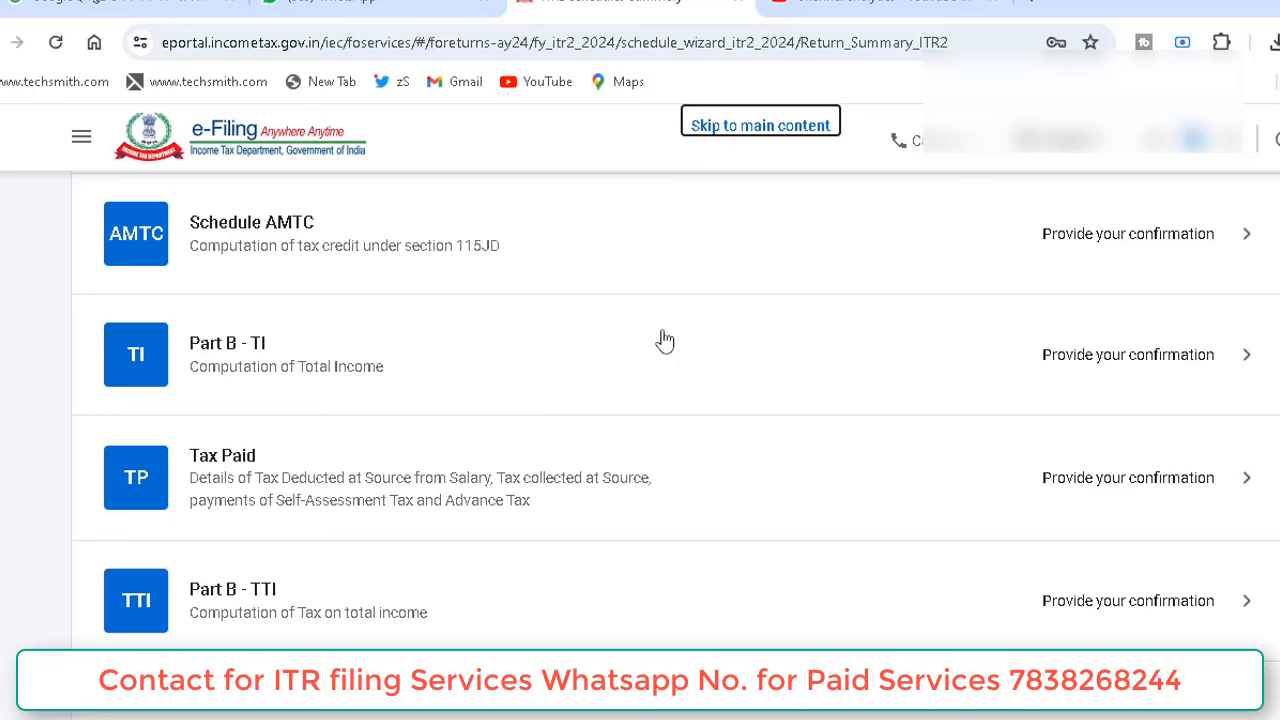
scroll(665, 341, "down", 3)
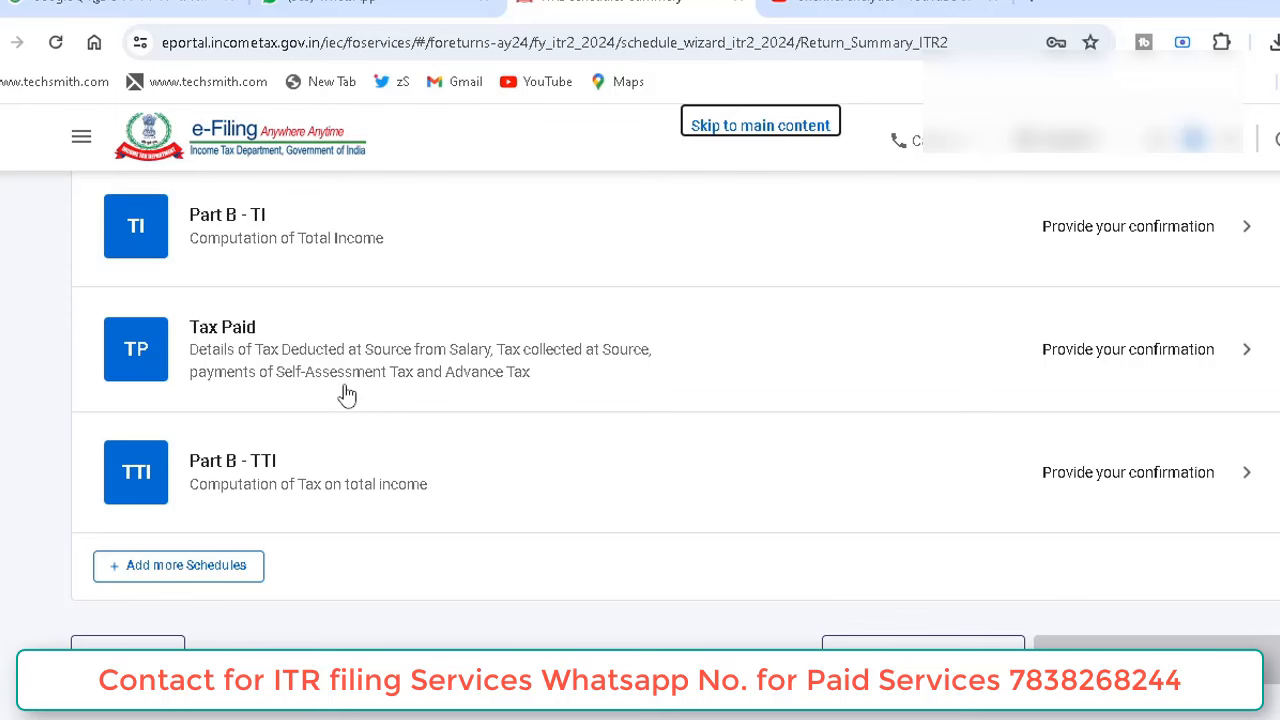
scroll(345, 394, "down", 1)
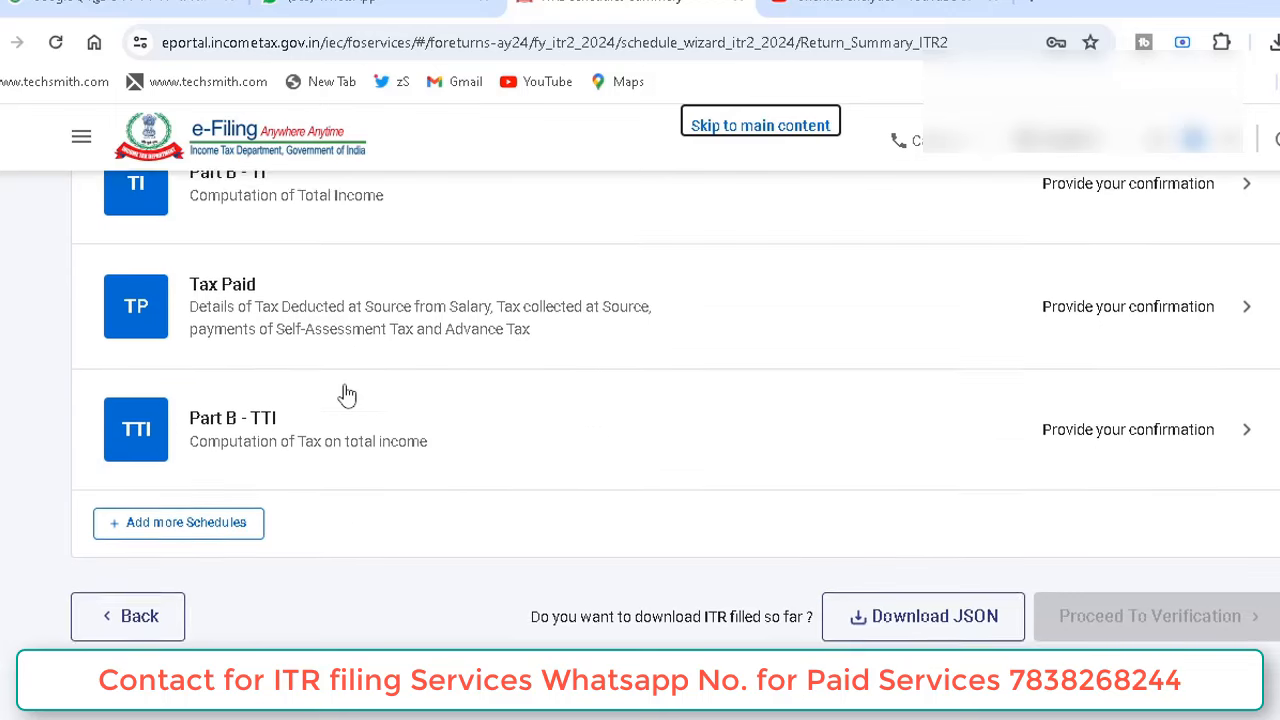